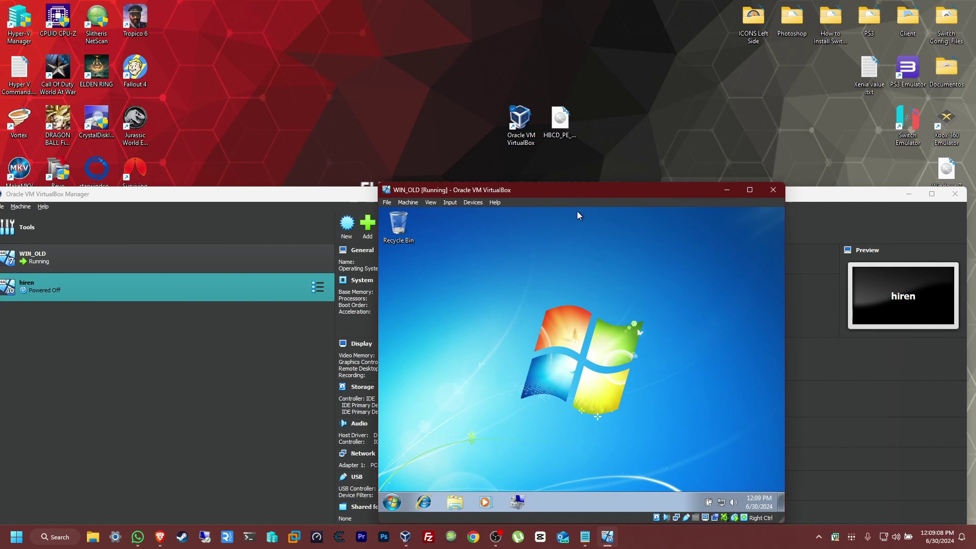
# Arrange the Oracle VM VirtualBox shortcut and the HBCD_PE_x64.iso file side by side on the host desktop
pyautogui.moveTo(529, 147); pyautogui.dragTo(478, 143)
pyautogui.moveTo(559, 125); pyautogui.dragTo(525, 138)
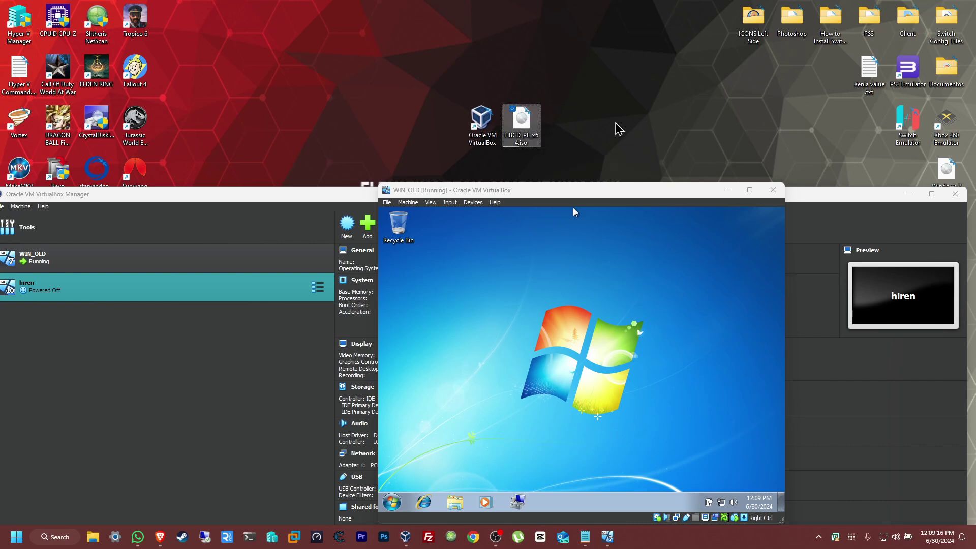
pyautogui.moveTo(580, 77); pyautogui.dragTo(460, 184)
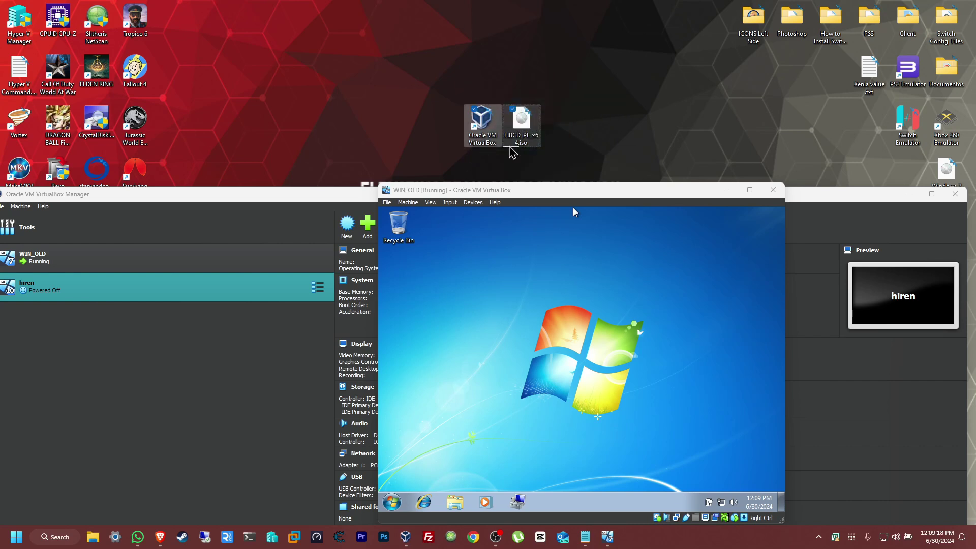
pyautogui.click(609, 130)
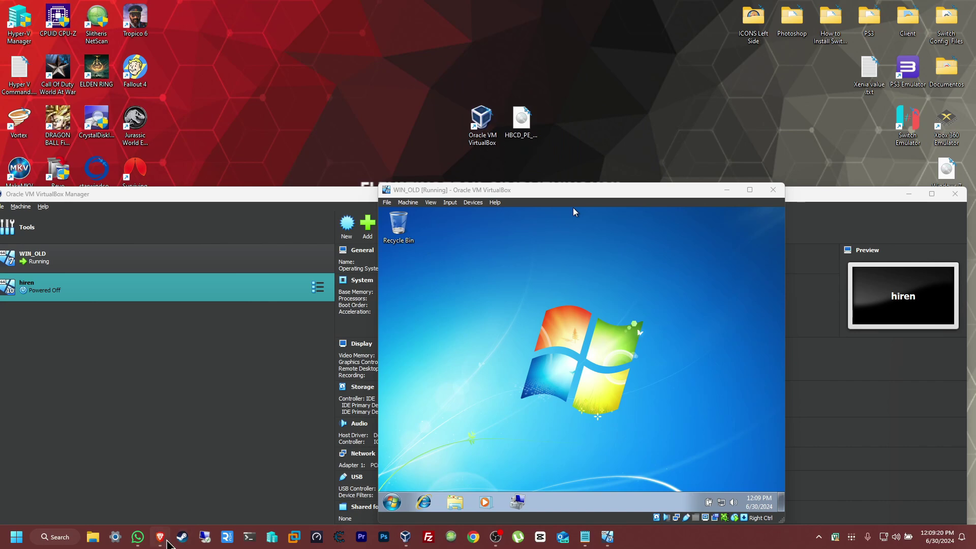
# Switch to the Brave browser and review the Hiren's BootCD PE tool list, highlighting Macrium Reflect PE among the imaging tools
pyautogui.click(162, 538)
pyautogui.scroll(8, 270, 291)
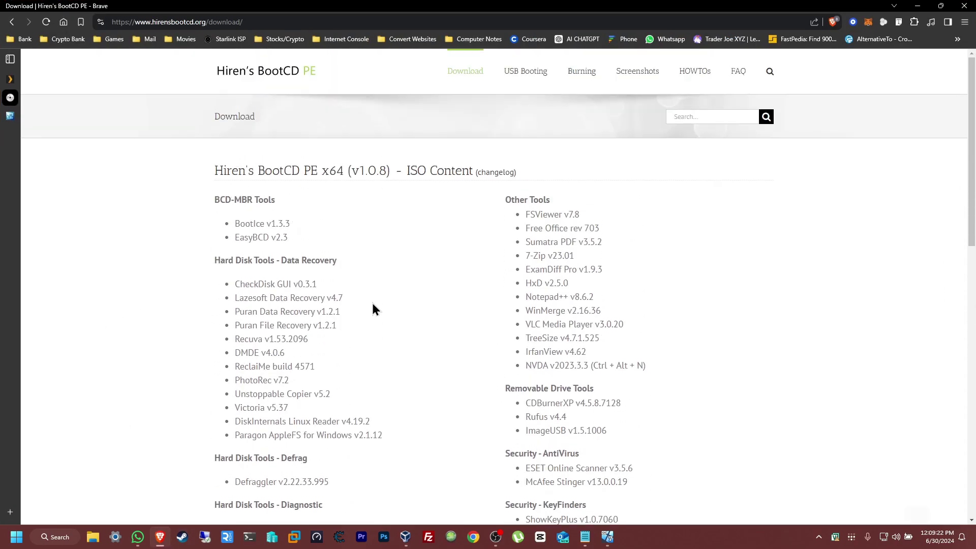
pyautogui.scroll(-4, 402, 300)
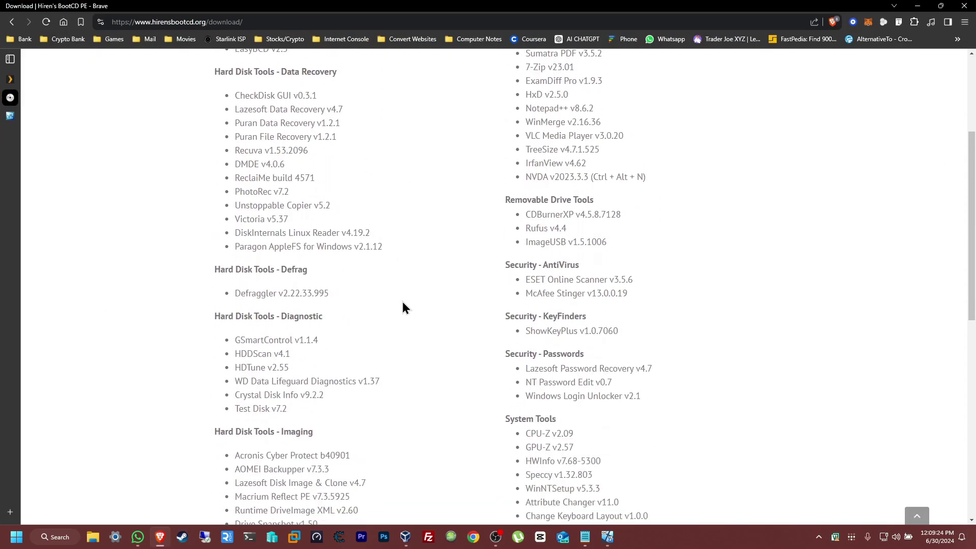
pyautogui.scroll(-2, 166, 241)
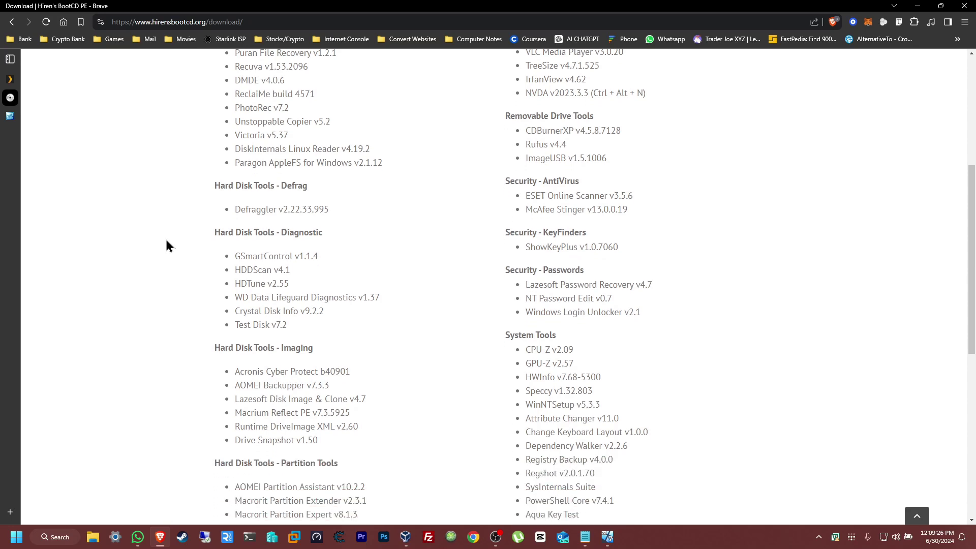
pyautogui.scroll(-1, 176, 242)
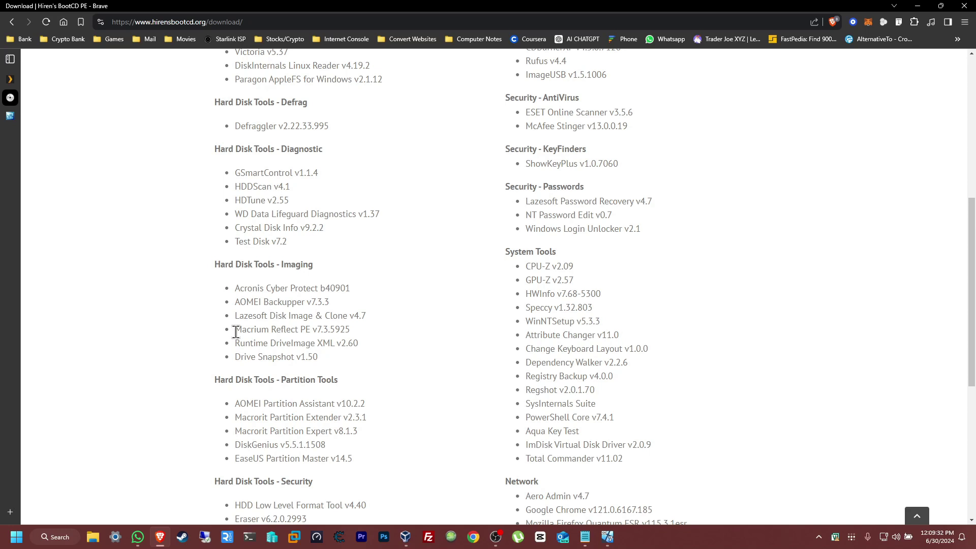
pyautogui.moveTo(237, 331); pyautogui.dragTo(311, 332)
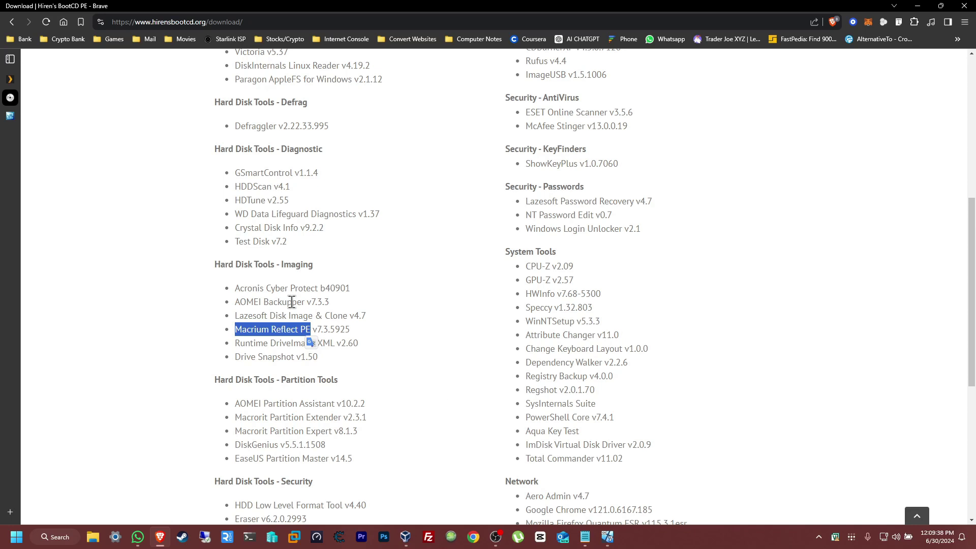
# View the host platform packages on the VirtualBox download page, and minimize the browser
pyautogui.click(10, 116)
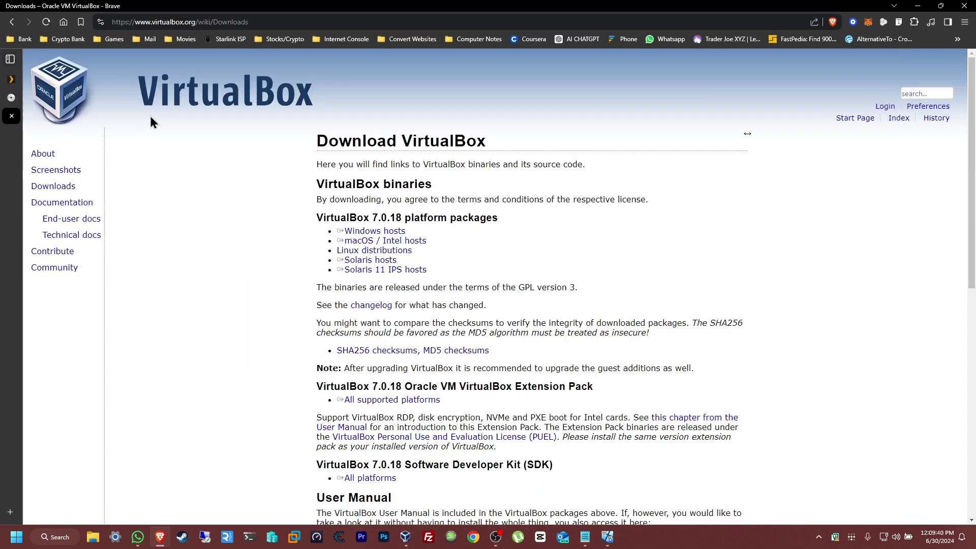
pyautogui.moveTo(323, 242); pyautogui.dragTo(356, 233)
pyautogui.click(814, 309)
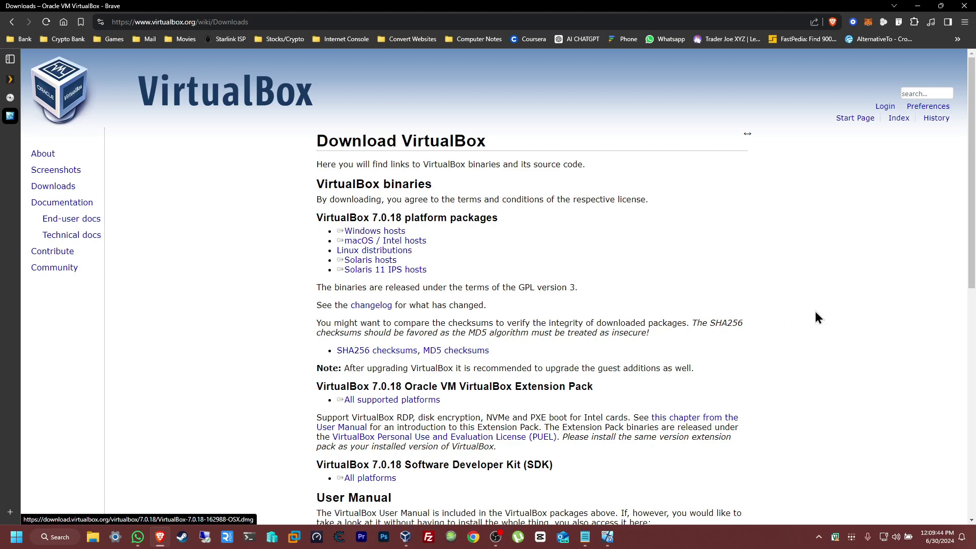
pyautogui.click(922, 9)
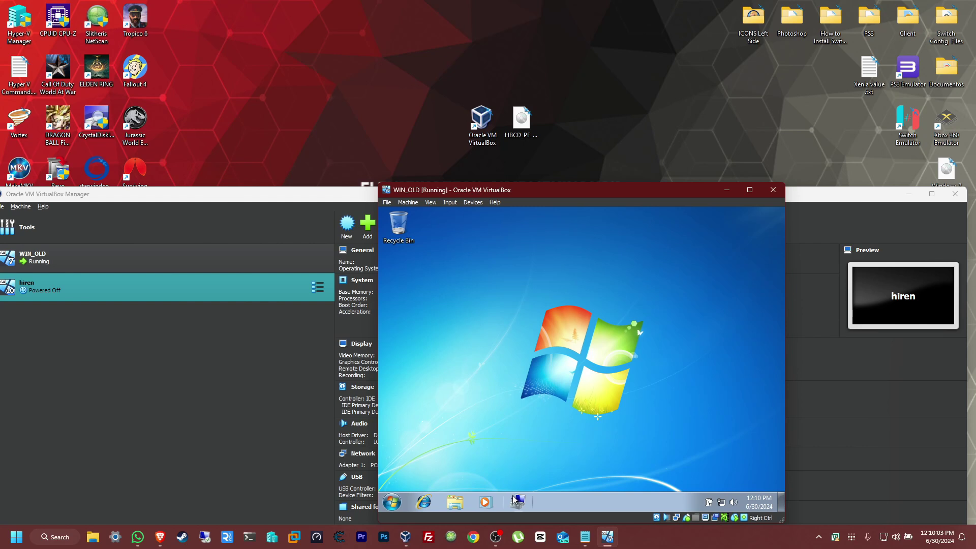
# Check the drives listed under Computer in the WIN_OLD virtual machine, and close the Explorer window
pyautogui.click(457, 503)
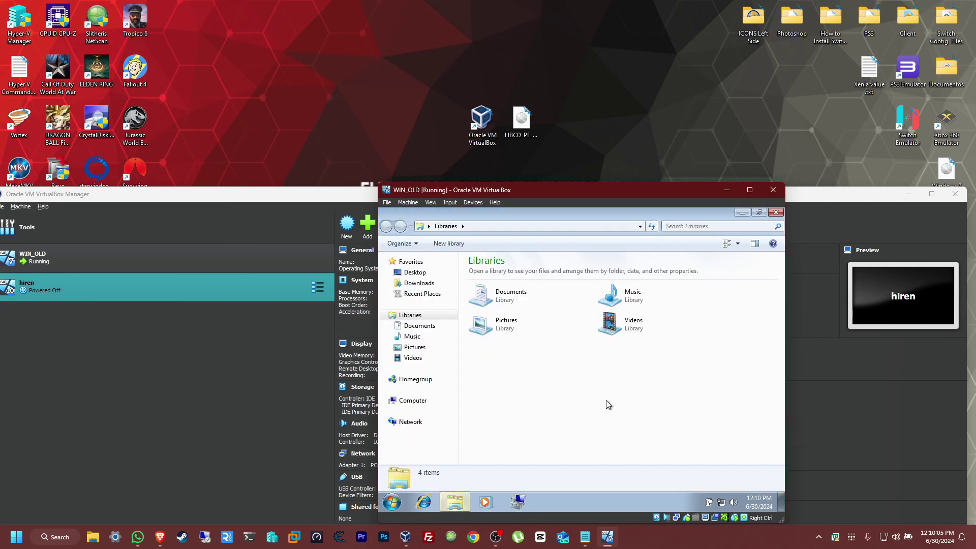
pyautogui.click(413, 401)
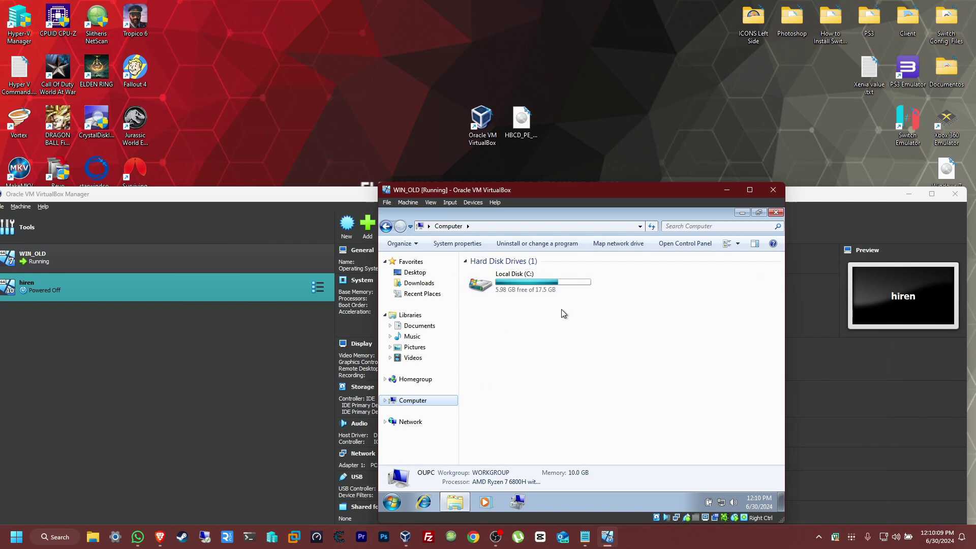
pyautogui.click(775, 212)
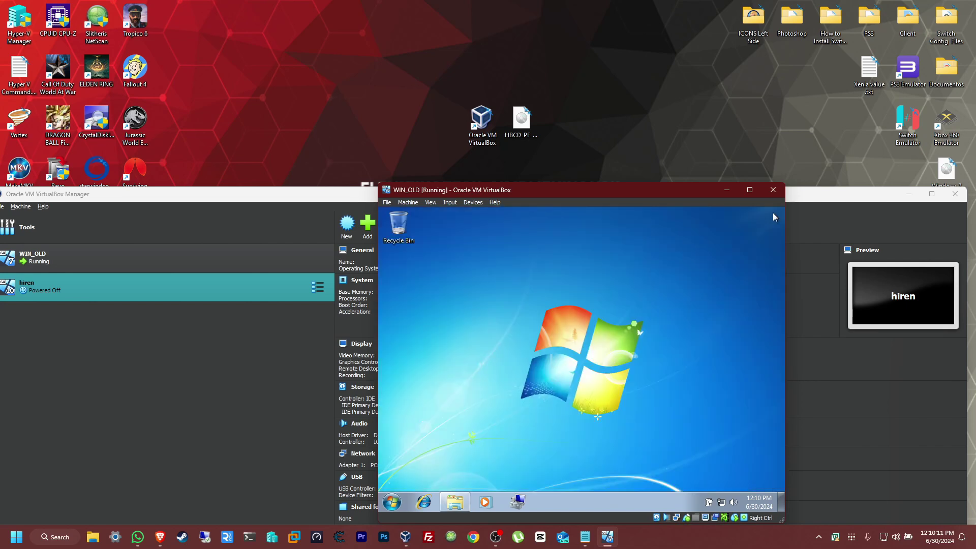
# Inspect Disk 0's partitions and unallocated space in the WIN_OLD guest's Disk Management, and close Computer Management
pyautogui.click(523, 502)
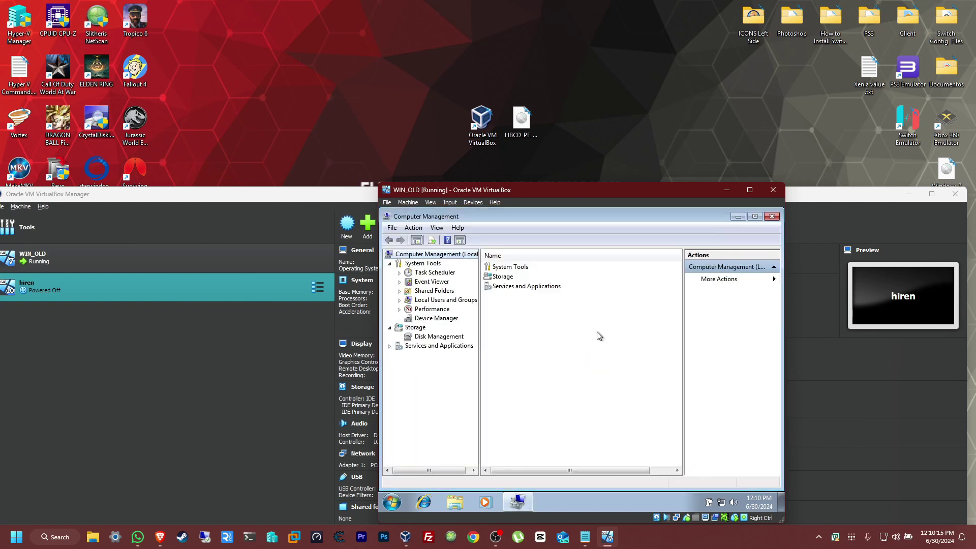
pyautogui.click(420, 337)
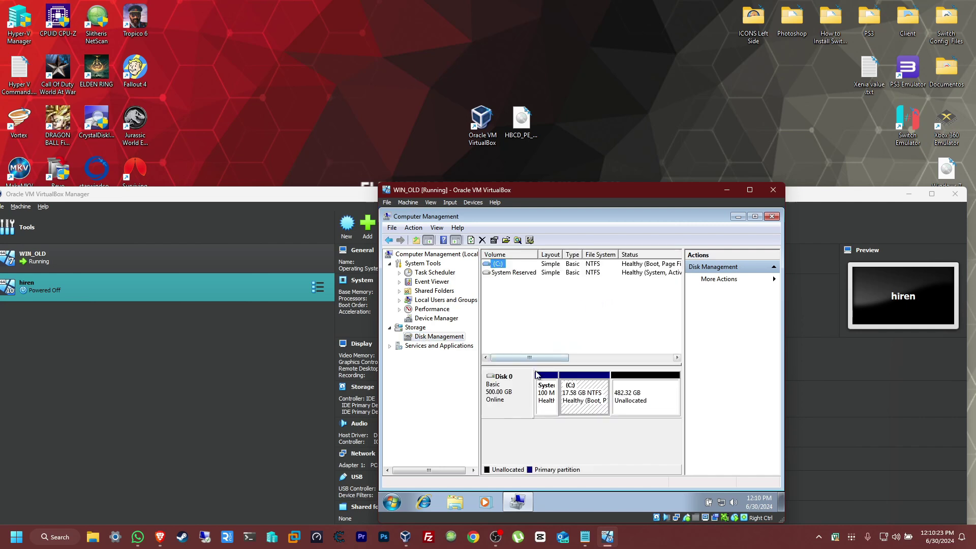
pyautogui.click(511, 400)
pyautogui.click(586, 394)
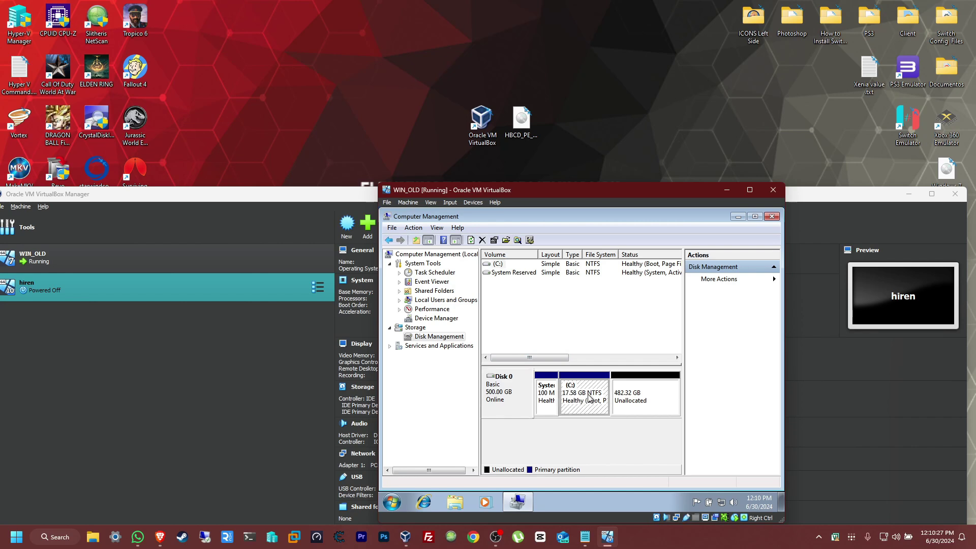
pyautogui.click(656, 402)
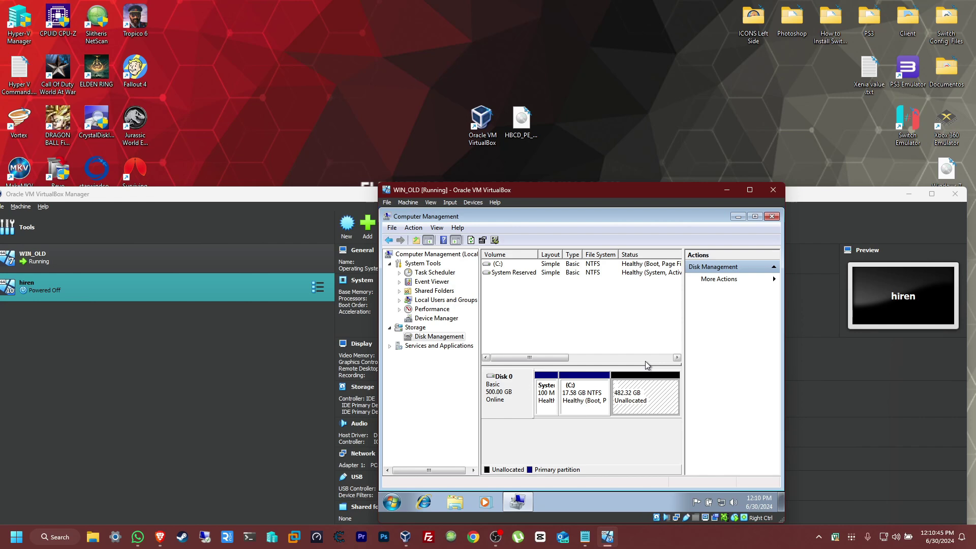
pyautogui.click(772, 216)
# Shut down Windows 7 in the WIN_OLD machine and maximize the VirtualBox Manager window
pyautogui.click(392, 502)
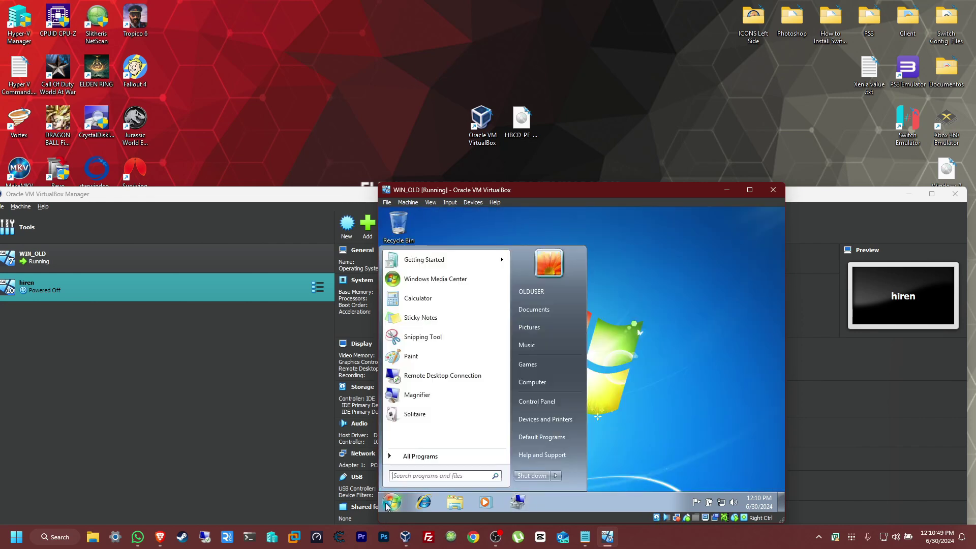
pyautogui.click(524, 482)
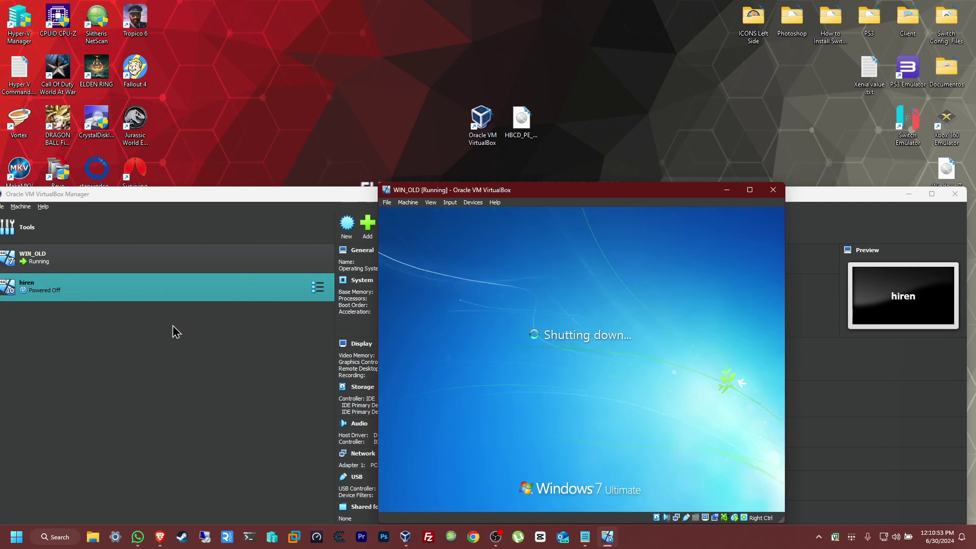
pyautogui.click(176, 332)
pyautogui.click(79, 263)
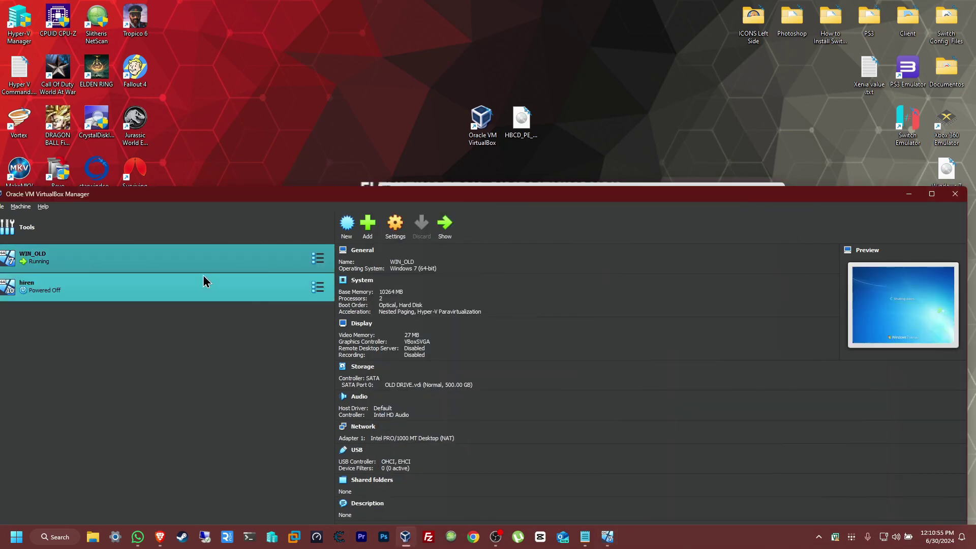
pyautogui.doubleClick(497, 195)
# Open the hiren machine's settings and review its boot order, display options and attached storage, including OLD DRIVE.vdi
pyautogui.click(138, 104)
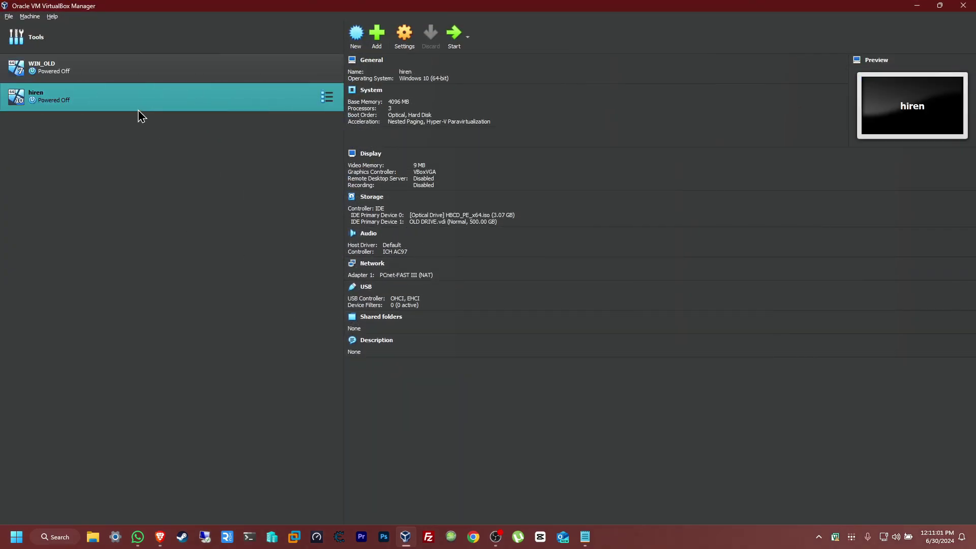
pyautogui.click(410, 49)
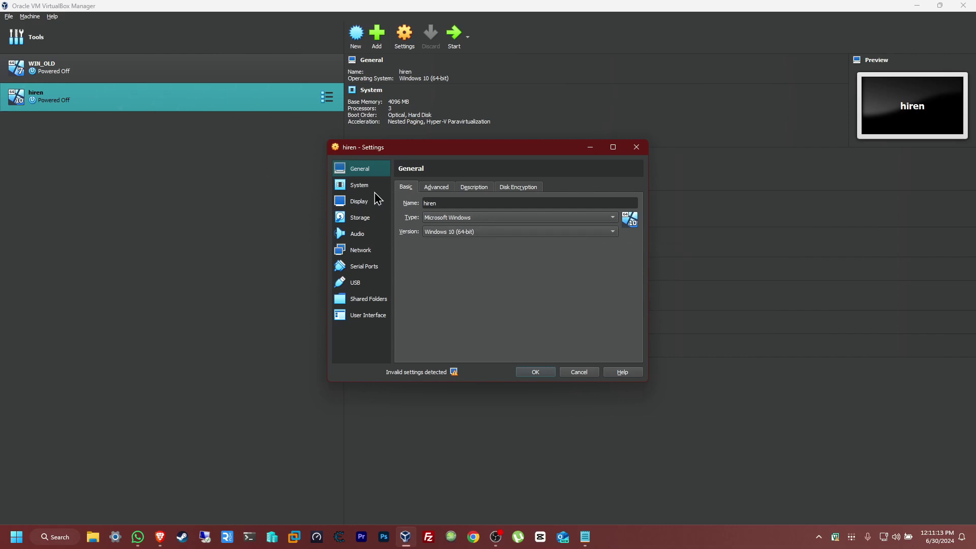
pyautogui.click(357, 188)
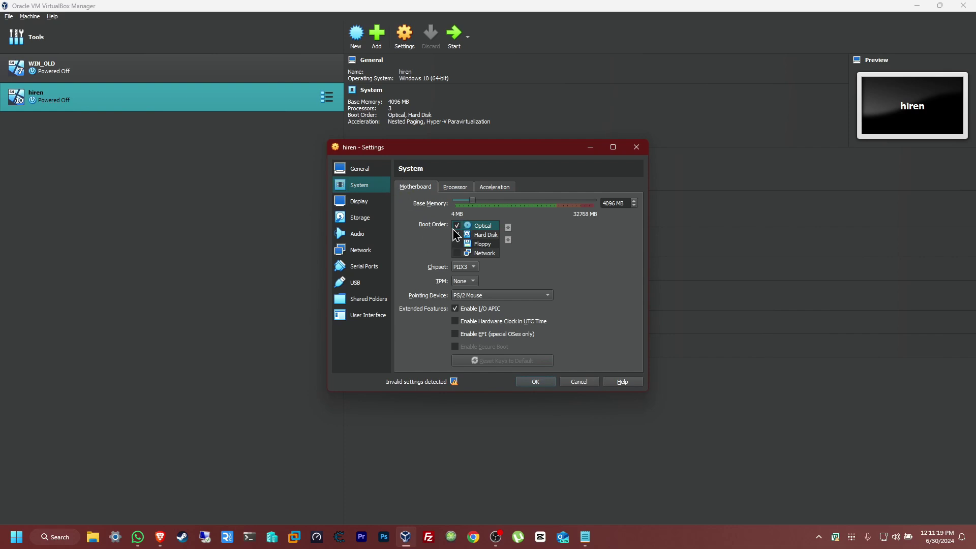
pyautogui.click(370, 205)
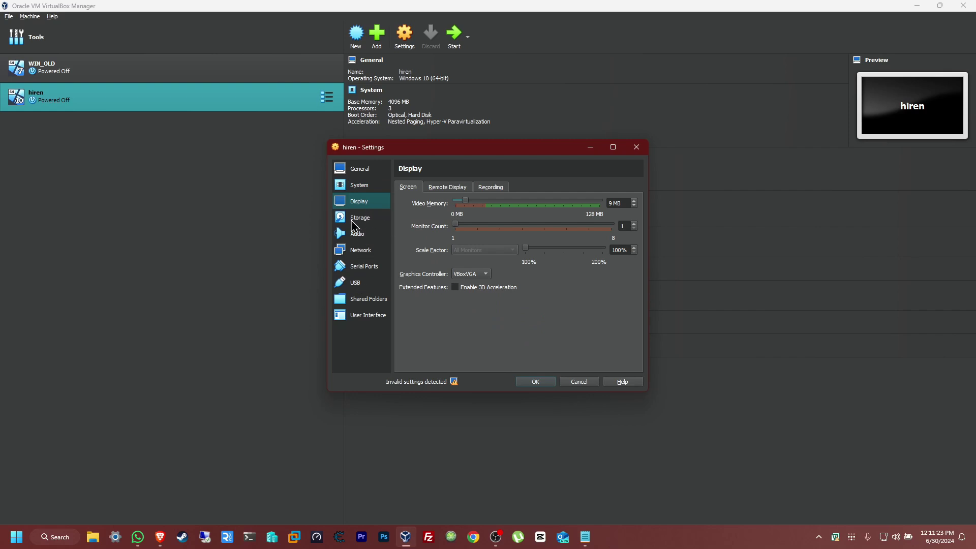
pyautogui.click(358, 218)
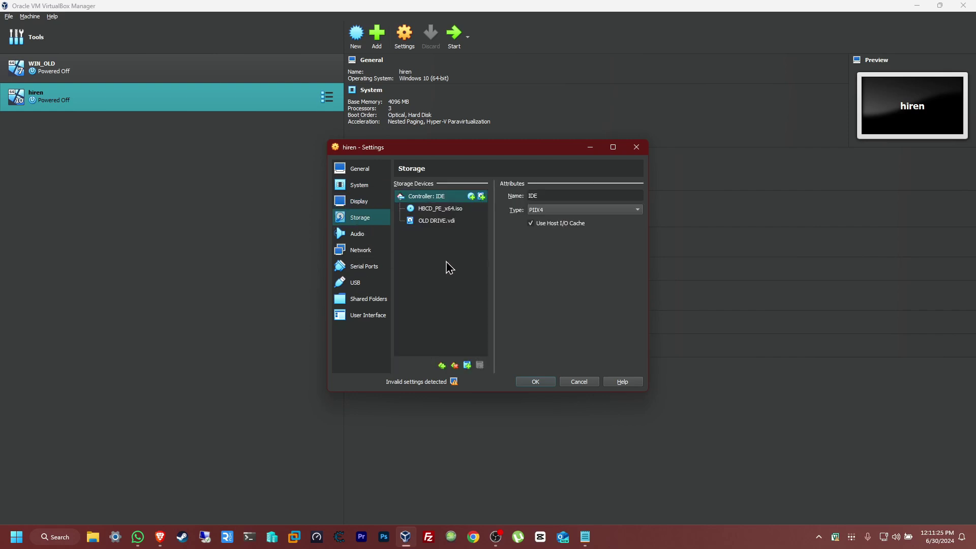
pyautogui.click(426, 221)
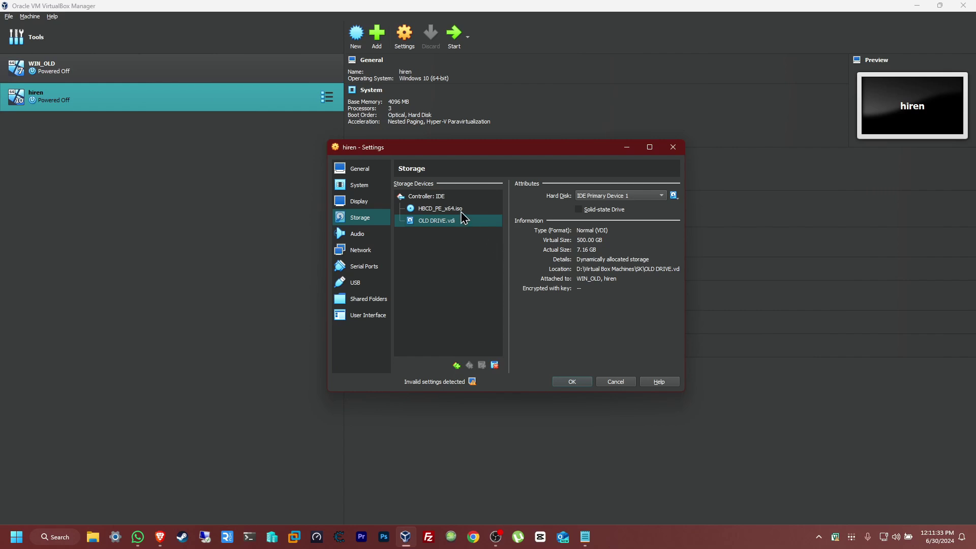
# Start creating a new hard disk on hiren's IDE controller, using the VHD file type with dynamic allocation
pyautogui.click(431, 198)
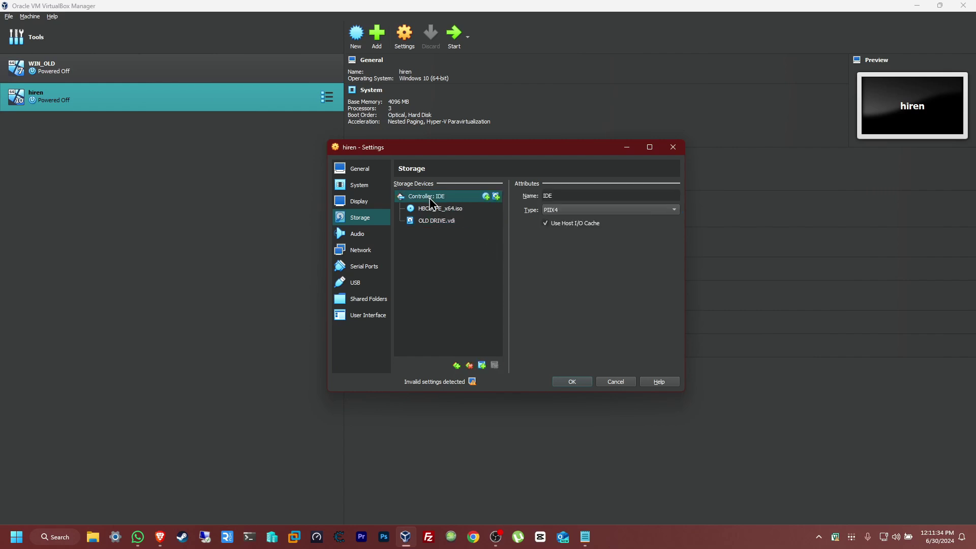
pyautogui.click(496, 197)
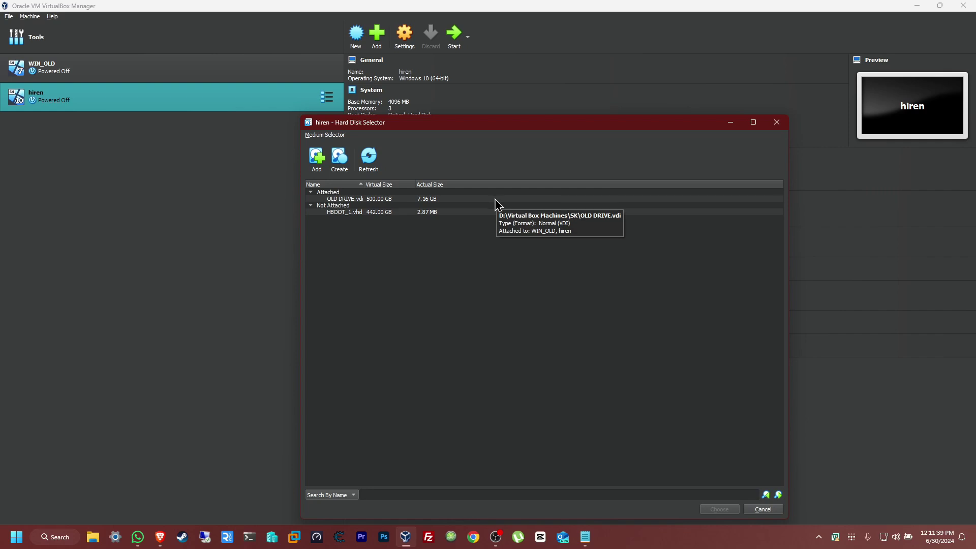
pyautogui.moveTo(420, 124); pyautogui.dragTo(512, 161)
pyautogui.click(393, 188)
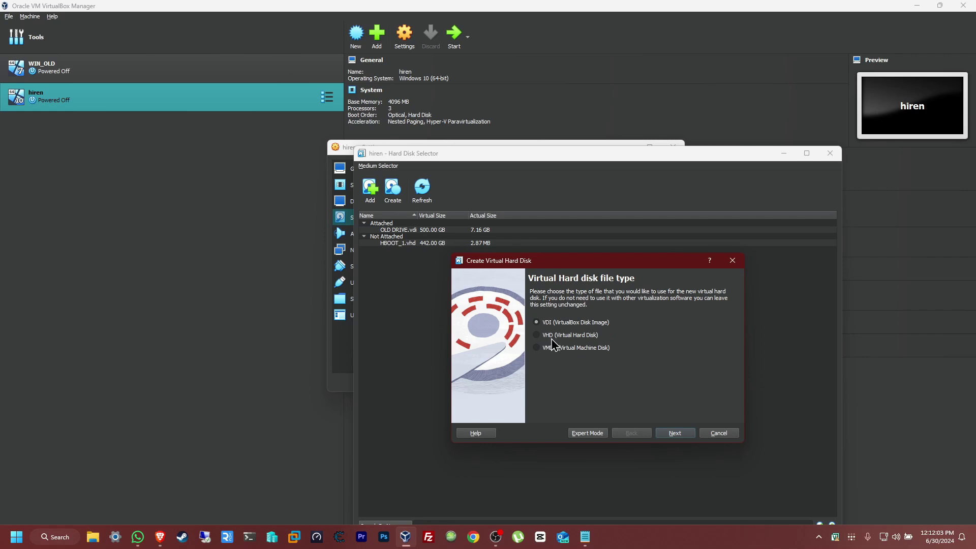
pyautogui.click(674, 439)
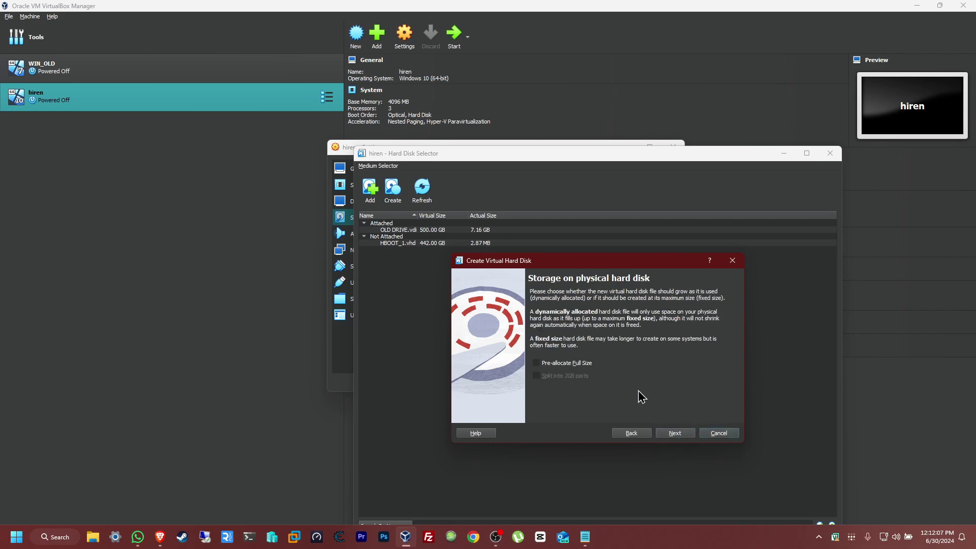
pyautogui.click(677, 436)
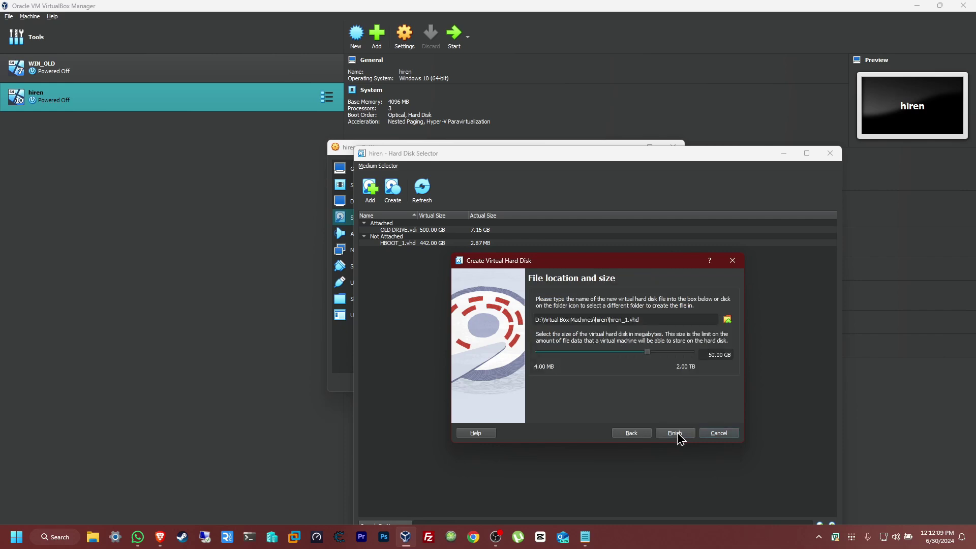
# Set the new virtual disk's size to 60 GB, name its file New Drive.vhd, and create it
pyautogui.click(710, 358)
pyautogui.press('Delete')
pyautogui.write('6')
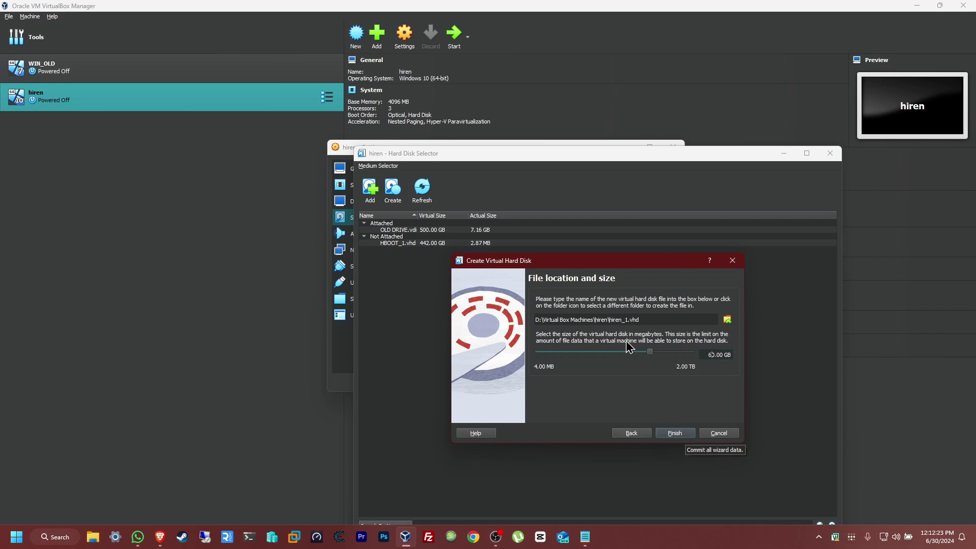
pyautogui.click(628, 320)
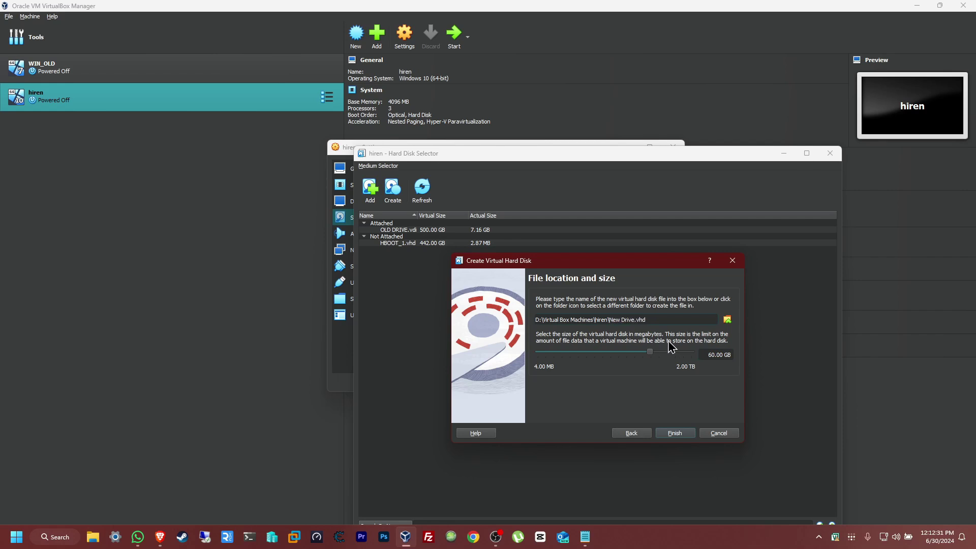
pyautogui.click(690, 437)
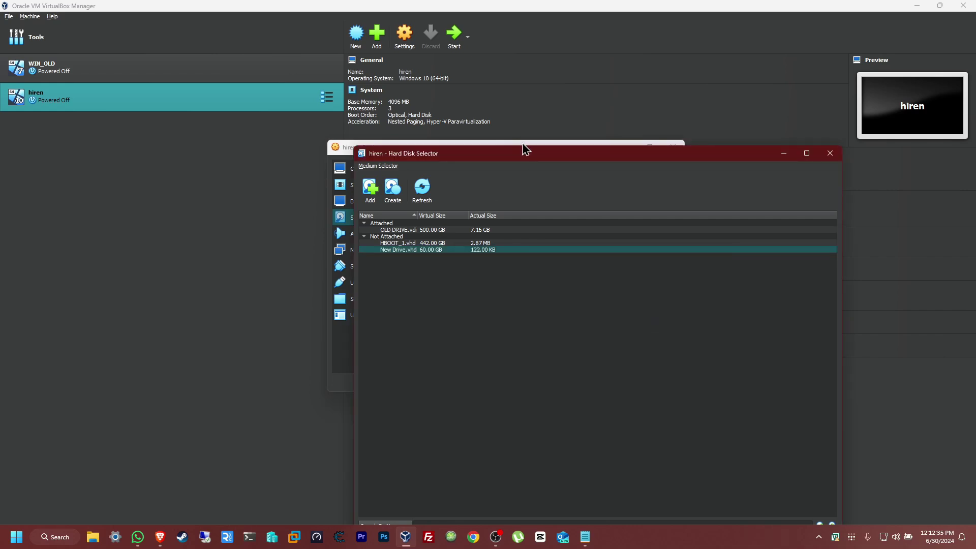
# Attach New Drive.vhd to hiren's IDE controller and save the machine's settings
pyautogui.moveTo(517, 154); pyautogui.dragTo(470, 100)
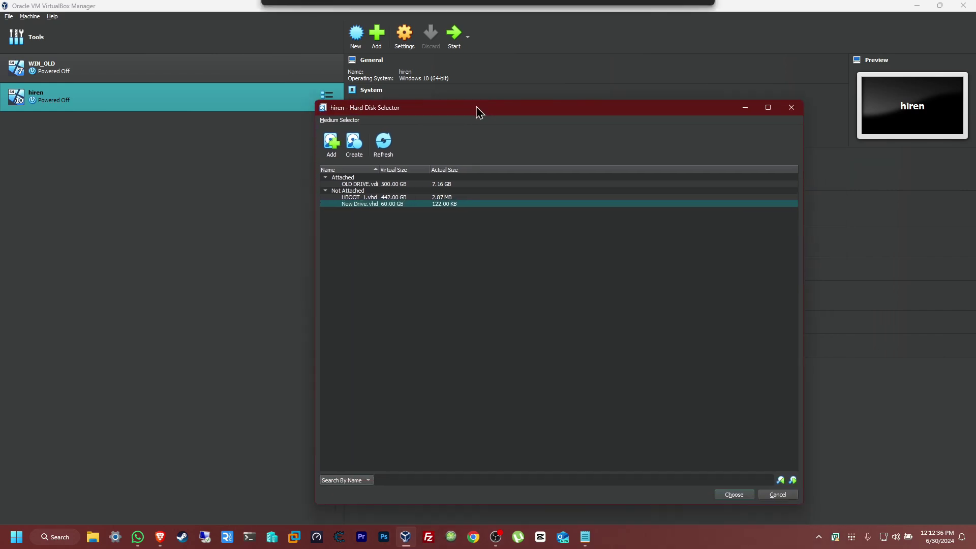
pyautogui.click(727, 487)
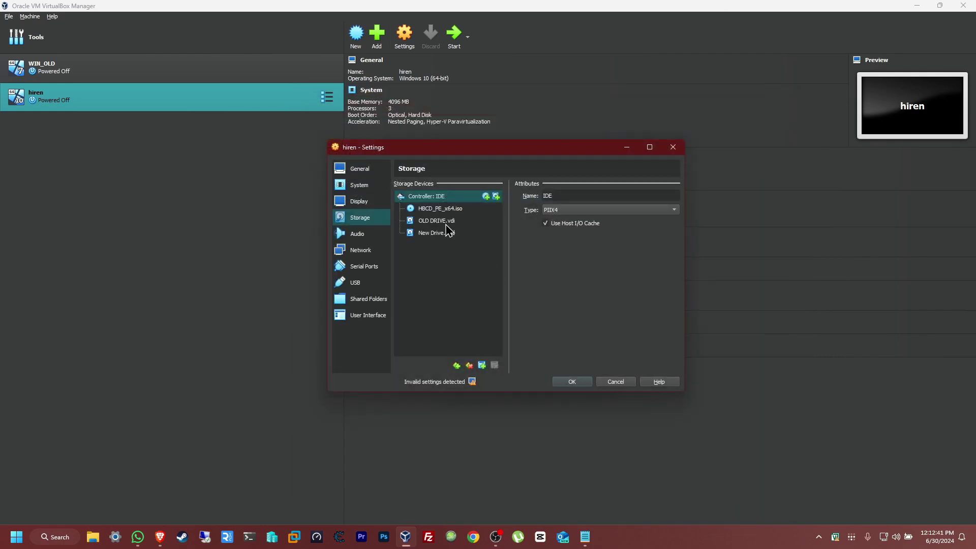
pyautogui.click(572, 382)
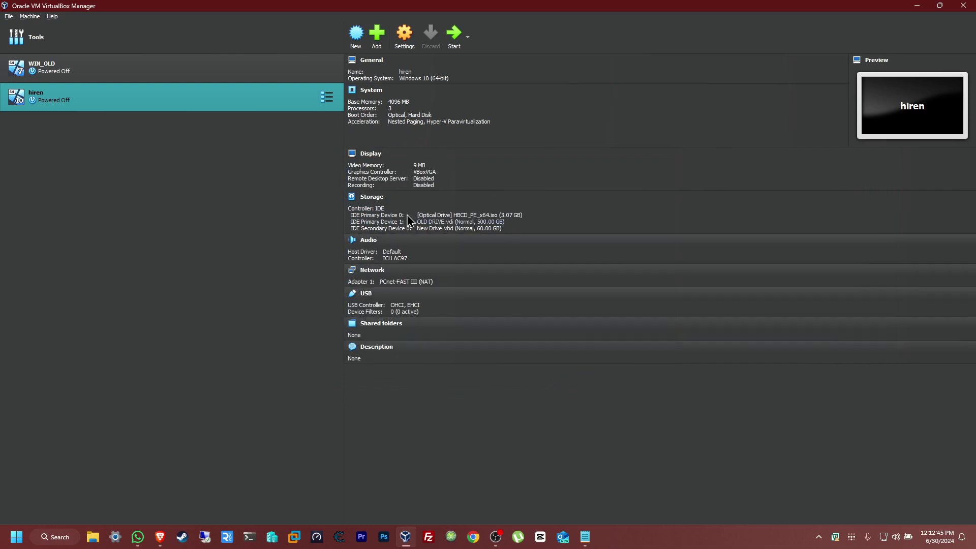
# Start the hiren machine into Hiren's BootCD PE, dismissing the notifications and repositioning its window during boot
pyautogui.click(459, 39)
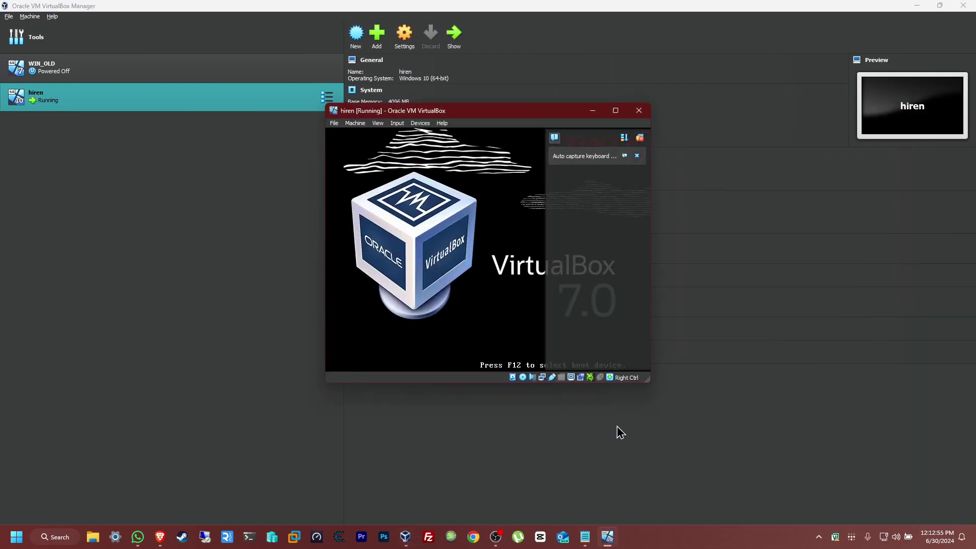
pyautogui.click(640, 138)
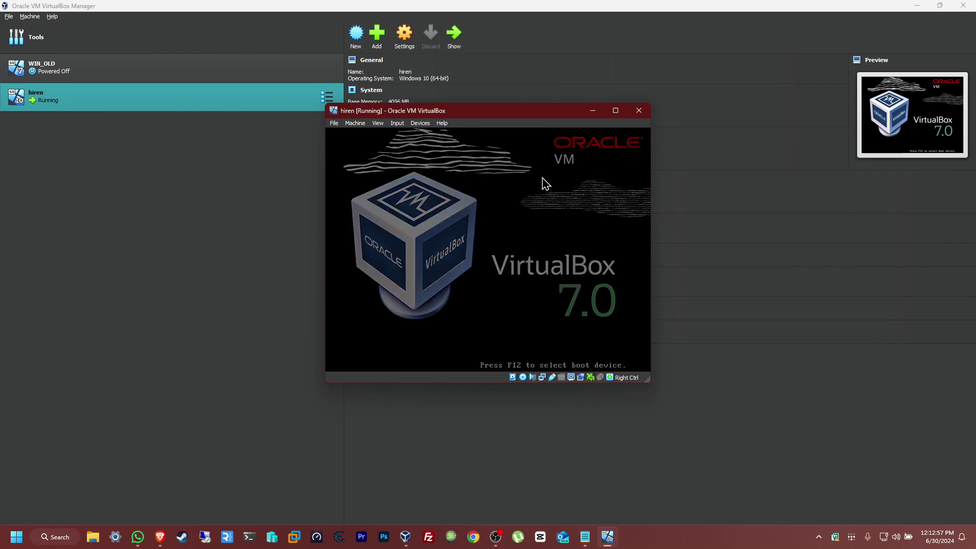
pyautogui.moveTo(571, 114); pyautogui.dragTo(493, 81)
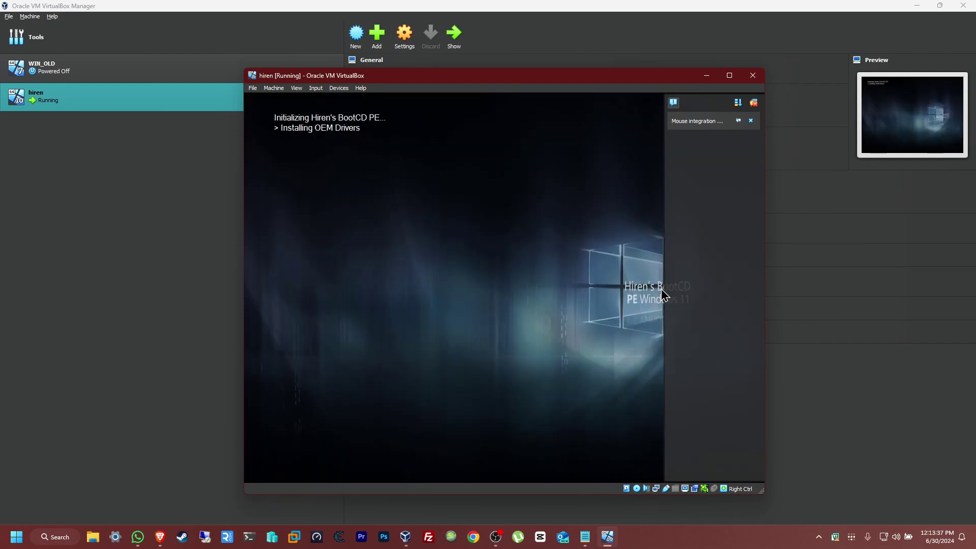
pyautogui.click(754, 103)
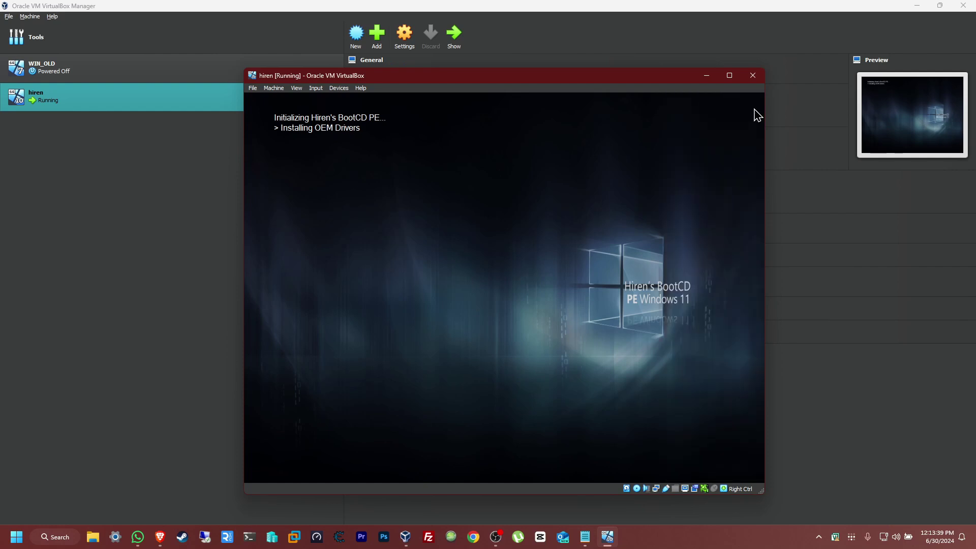
pyautogui.moveTo(680, 82); pyautogui.dragTo(656, 87)
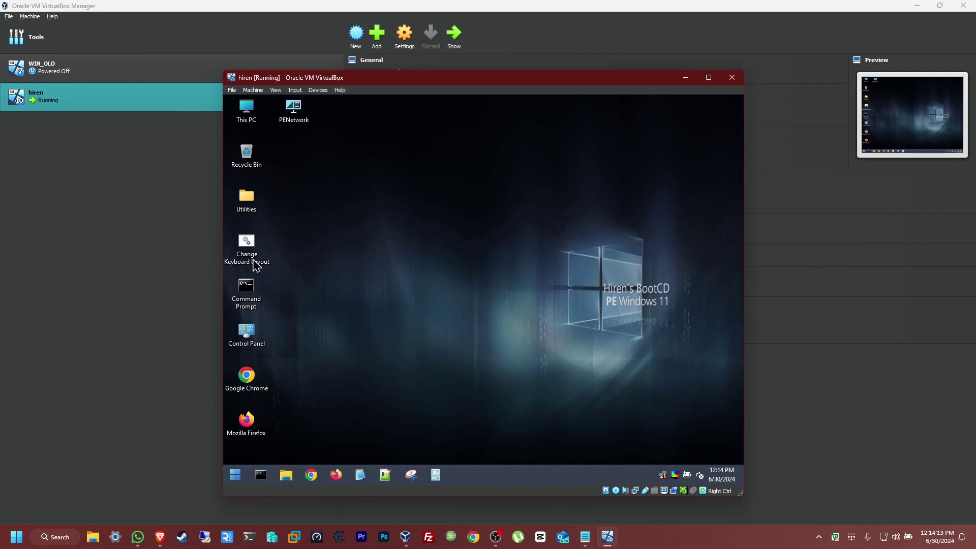
# Allow mouse capture, launch Macrium Reflect from Utilities > Hard Disk Tools > Imaging, and close the folder window
pyautogui.click(249, 204)
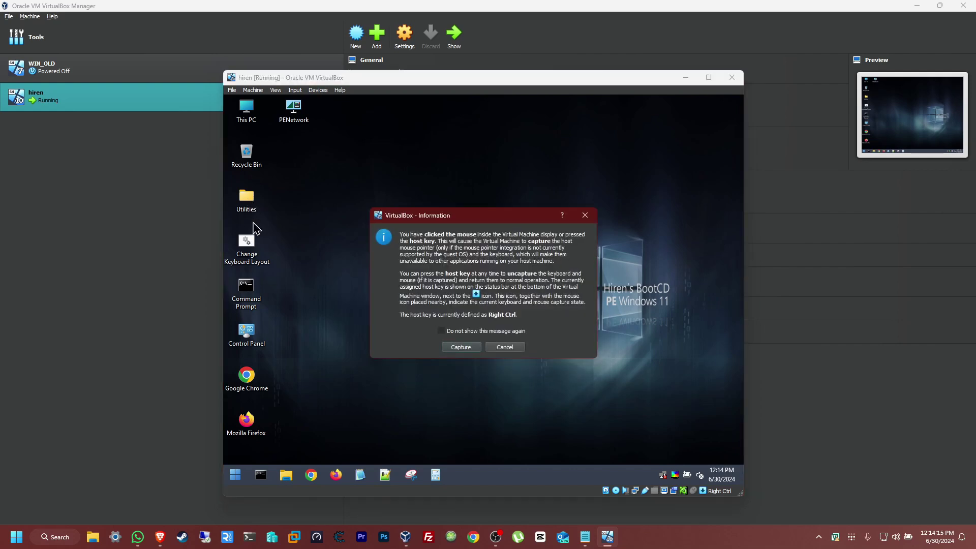
pyautogui.click(461, 347)
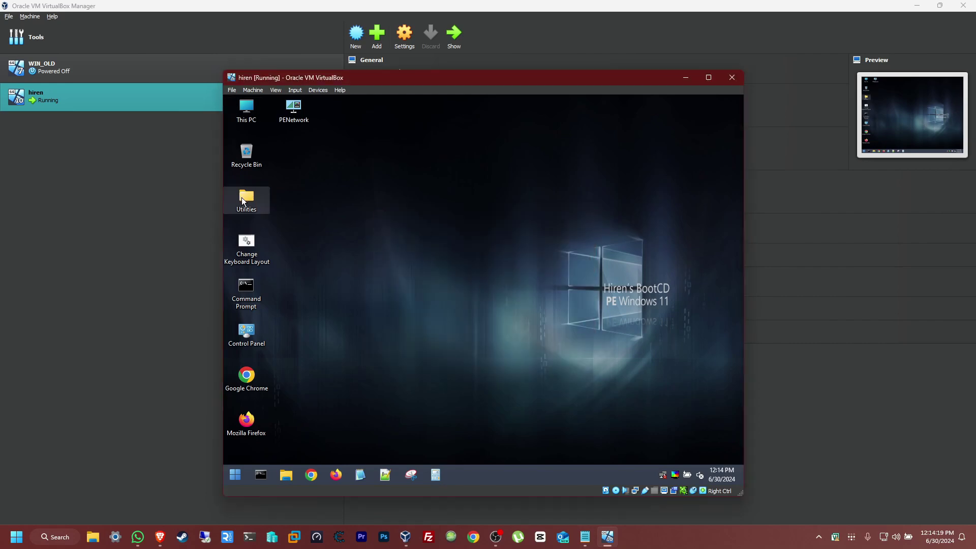
pyautogui.doubleClick(244, 200)
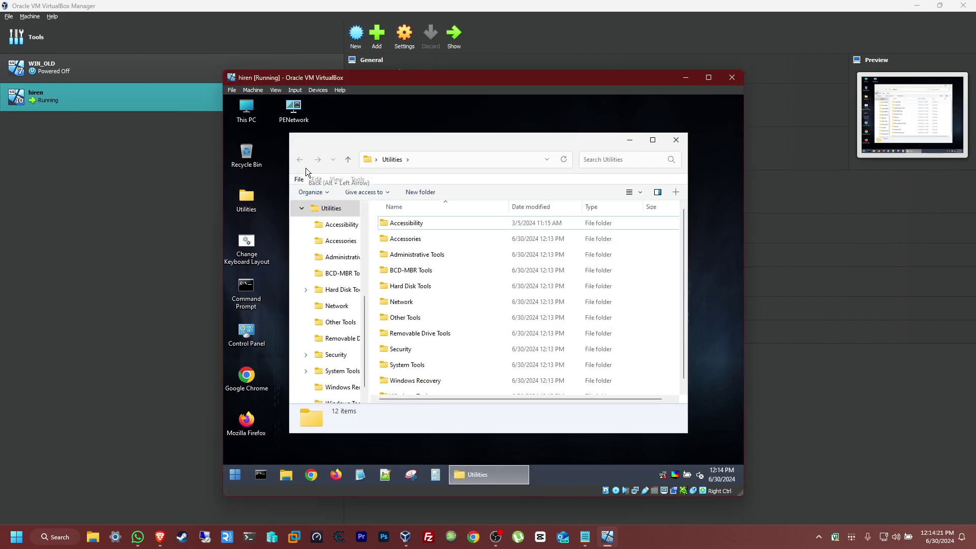
pyautogui.doubleClick(436, 289)
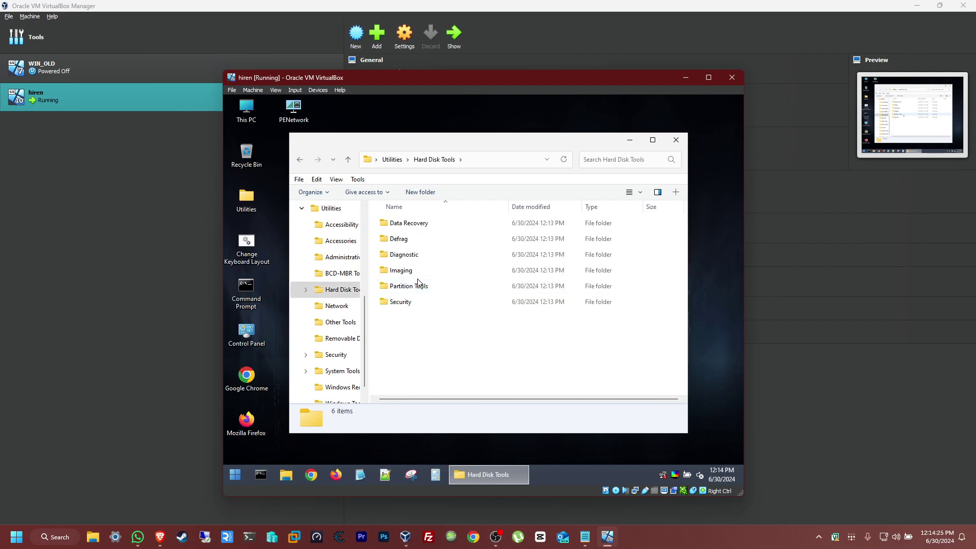
pyautogui.doubleClick(416, 274)
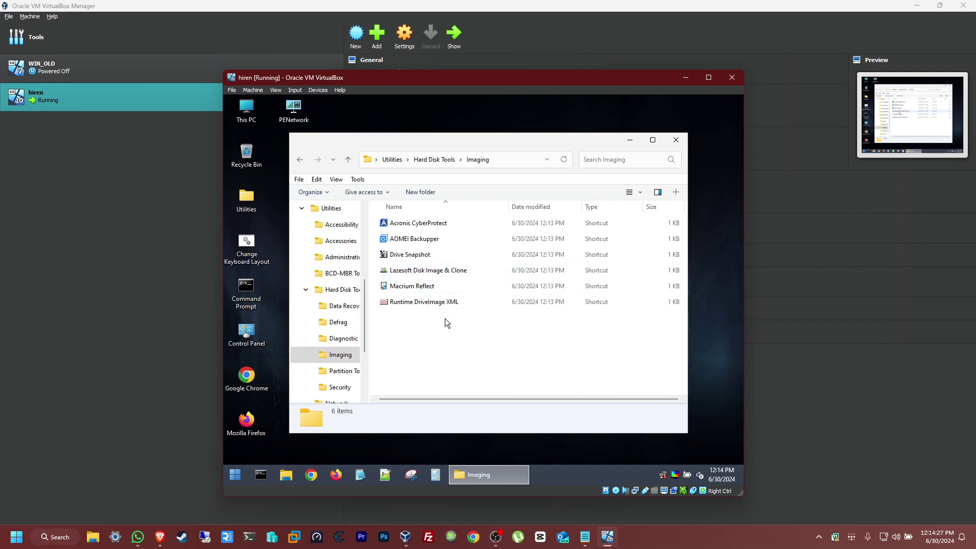
pyautogui.click(405, 291)
pyautogui.doubleClick(405, 290)
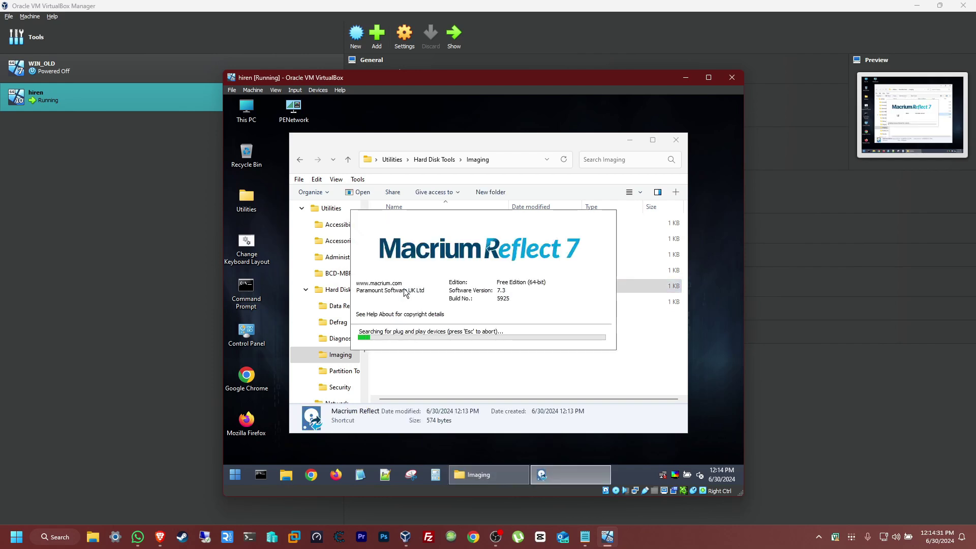
pyautogui.click(676, 141)
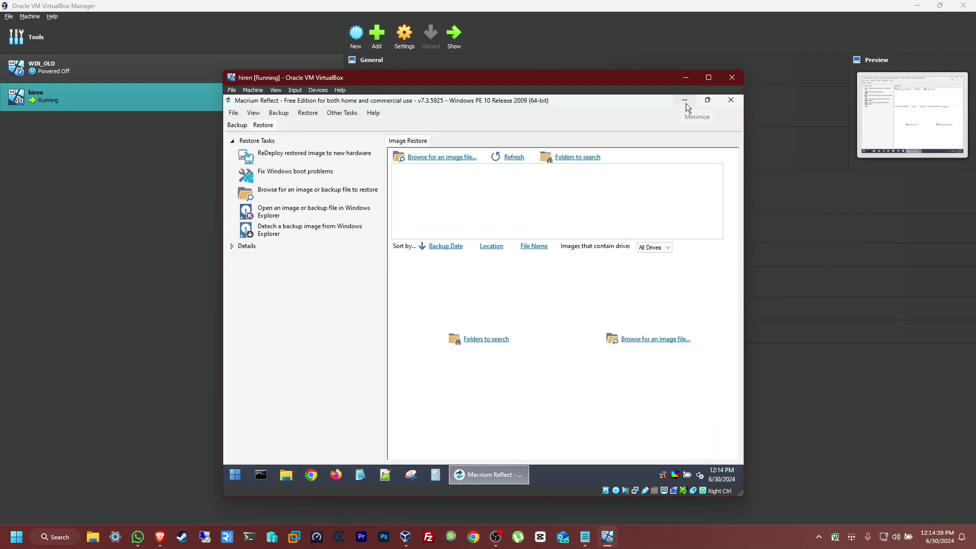
# Minimize Macrium Reflect and check the available drives in This PC, including Local Disk (C:)
pyautogui.click(686, 102)
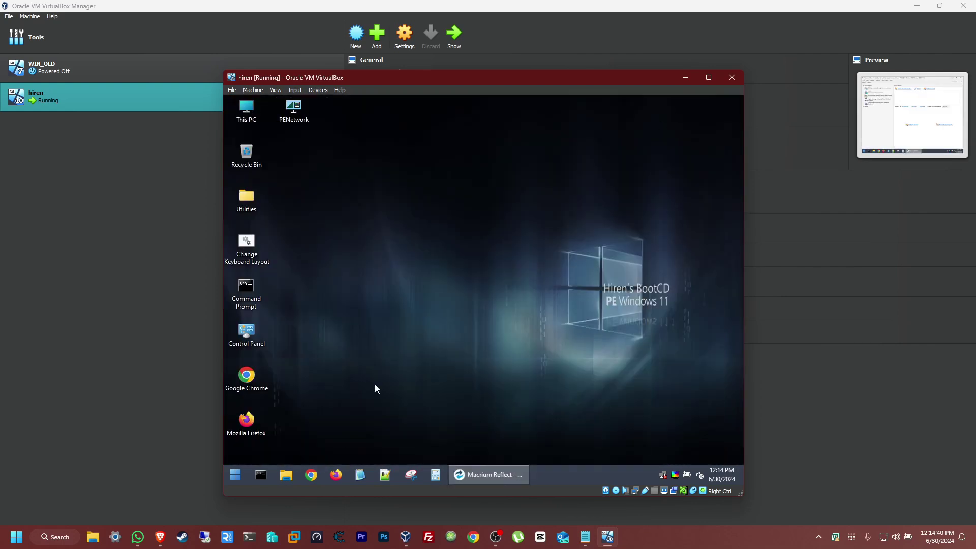
pyautogui.click(281, 474)
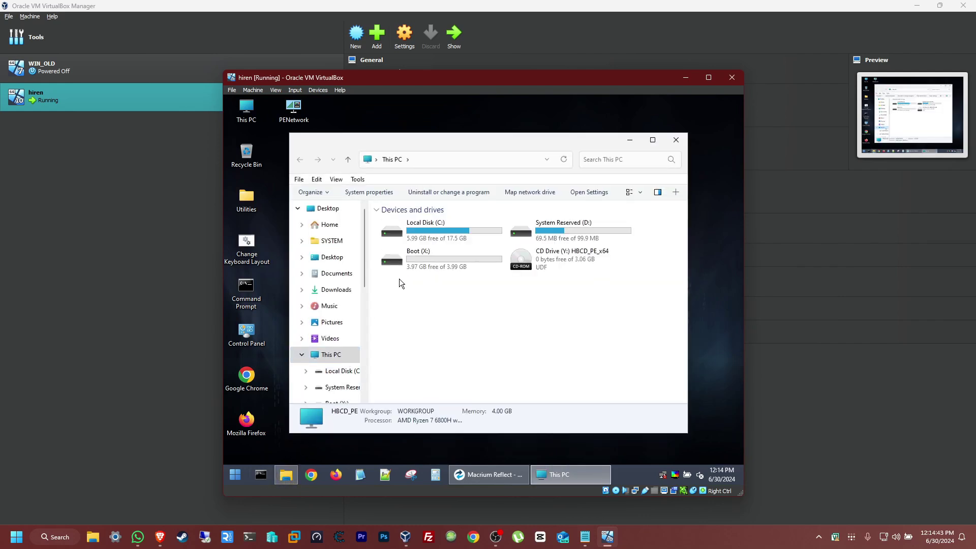
pyautogui.click(446, 236)
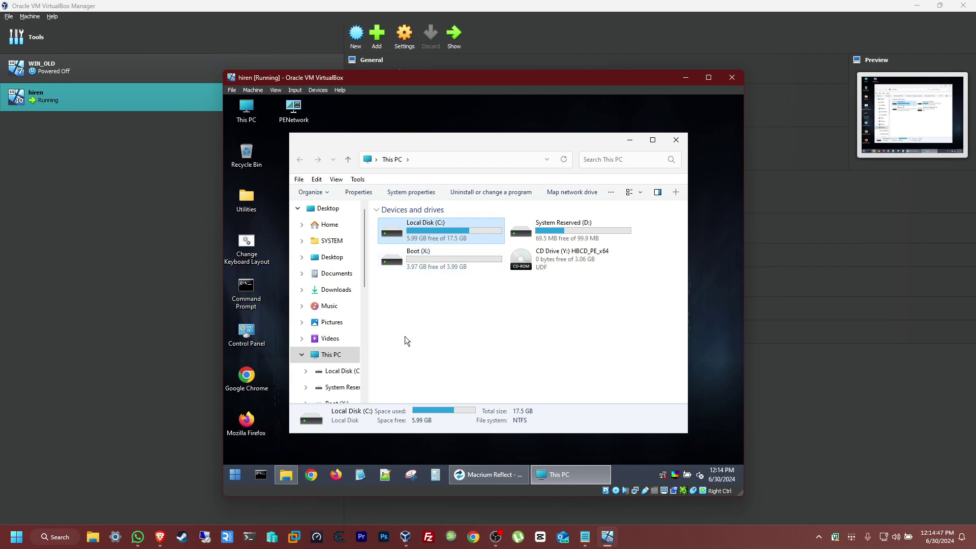
# Open Disk Management in Computer Management and initialize Disk 1 with the MBR partition style
pyautogui.click(229, 477)
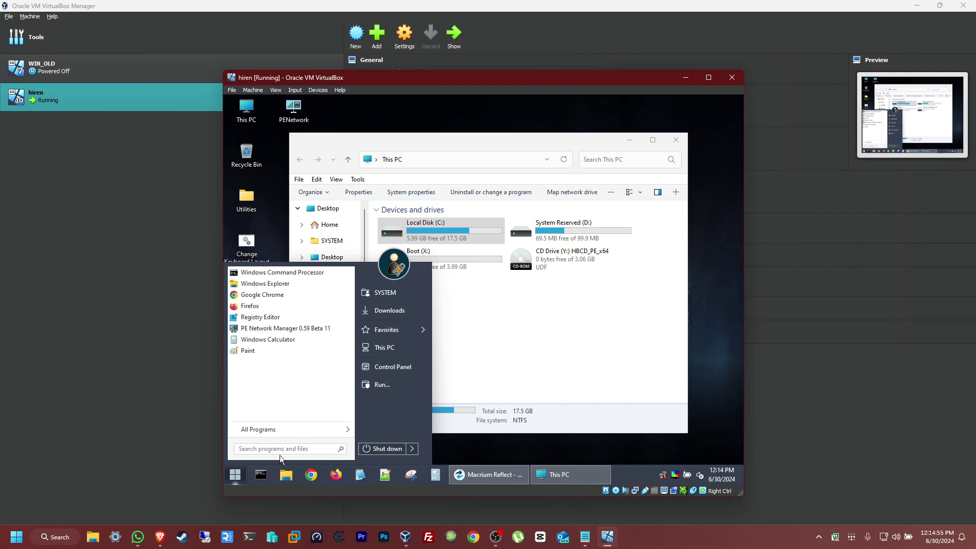
pyautogui.write('com')
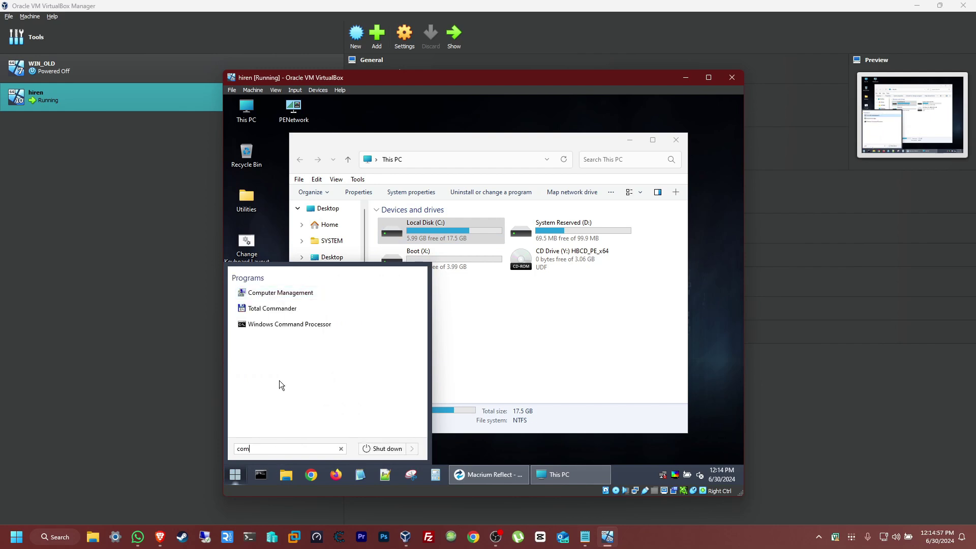
pyautogui.click(305, 298)
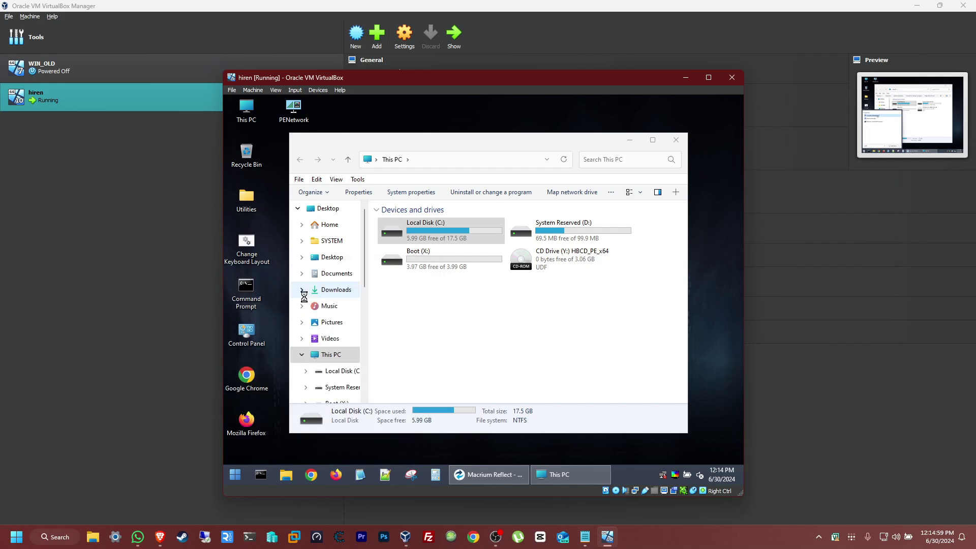
pyautogui.click(291, 196)
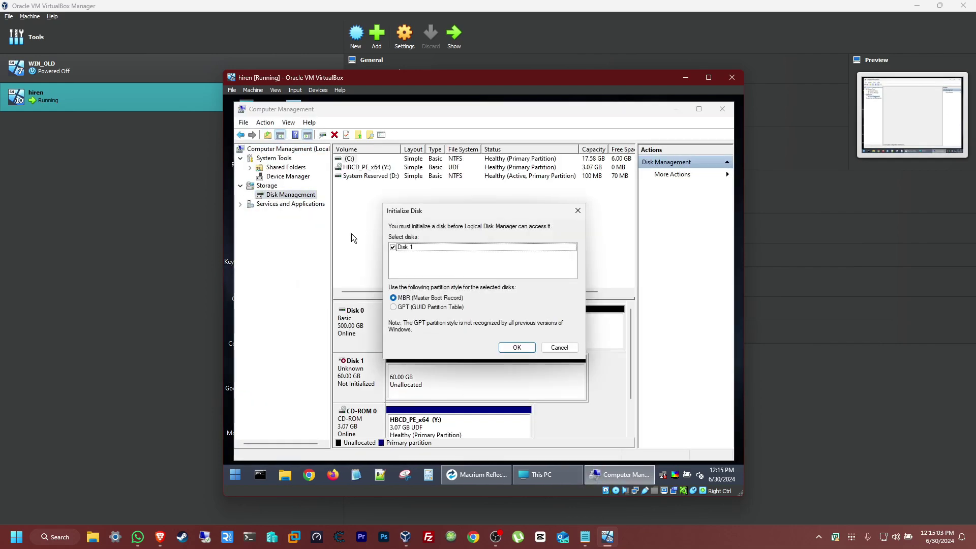
pyautogui.click(441, 308)
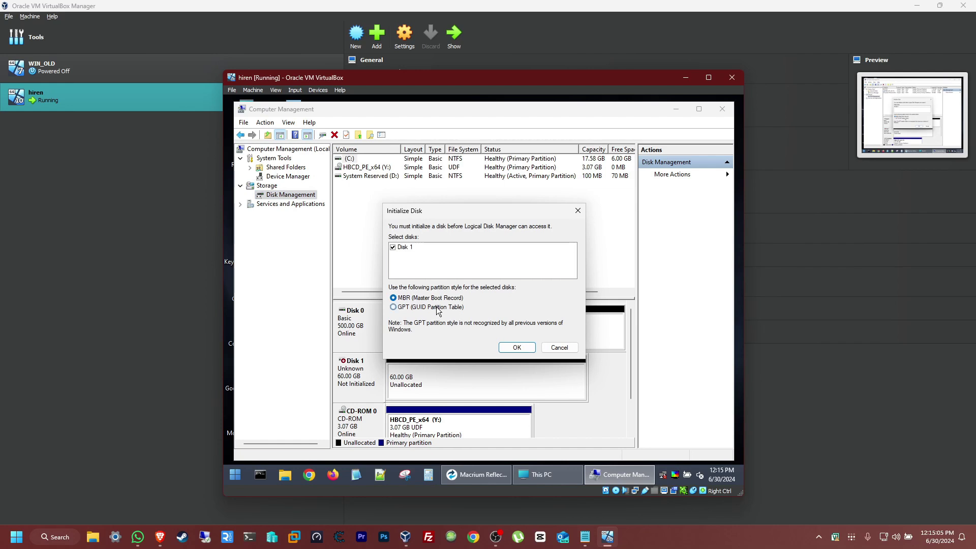
pyautogui.click(516, 347)
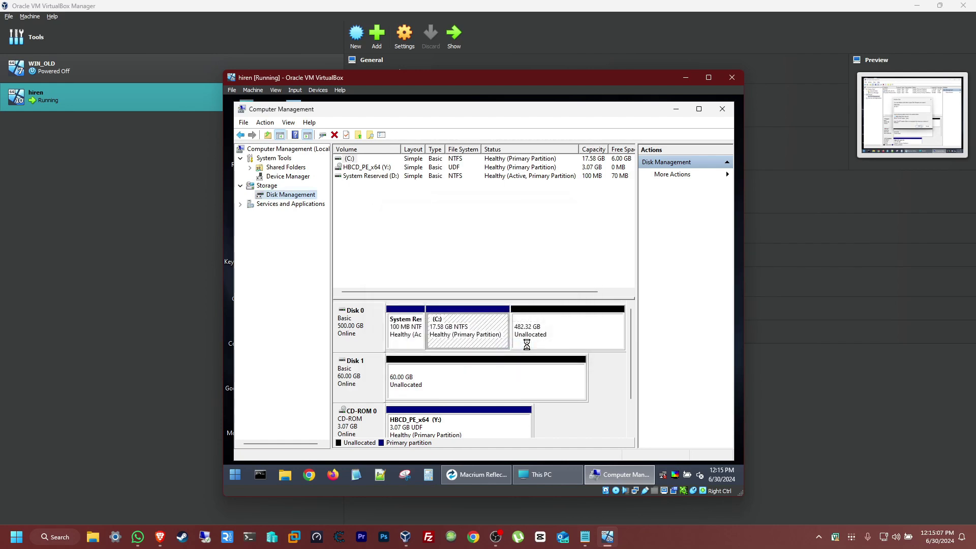
# Compare the partition layouts of Disk 0 and Disk 1, and close the Computer Management and This PC windows
pyautogui.click(355, 325)
pyautogui.click(417, 328)
pyautogui.click(357, 336)
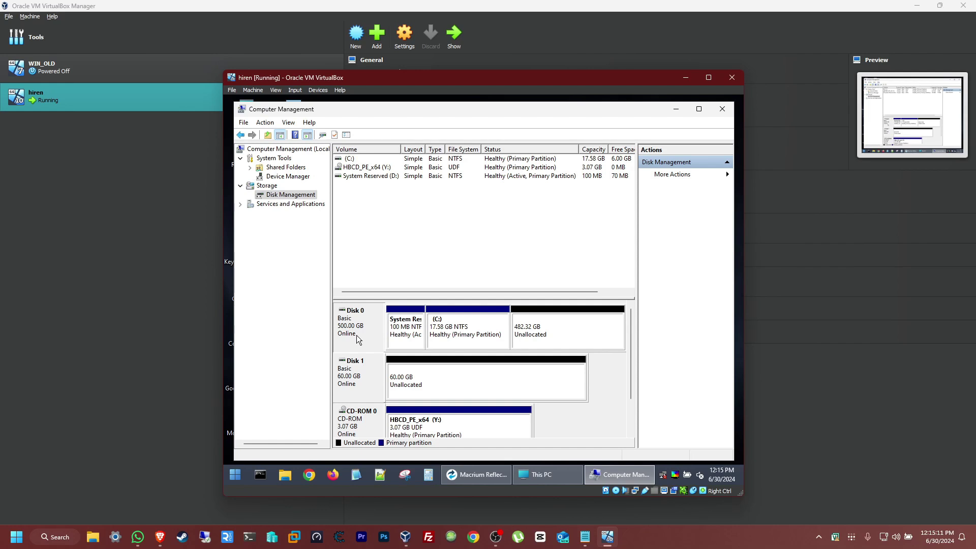
pyautogui.click(361, 378)
pyautogui.click(438, 383)
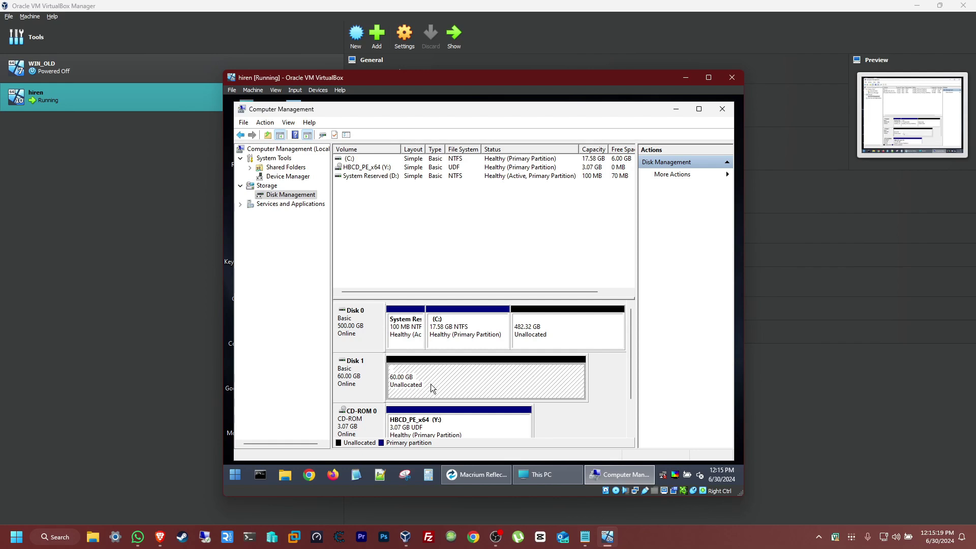
pyautogui.click(724, 113)
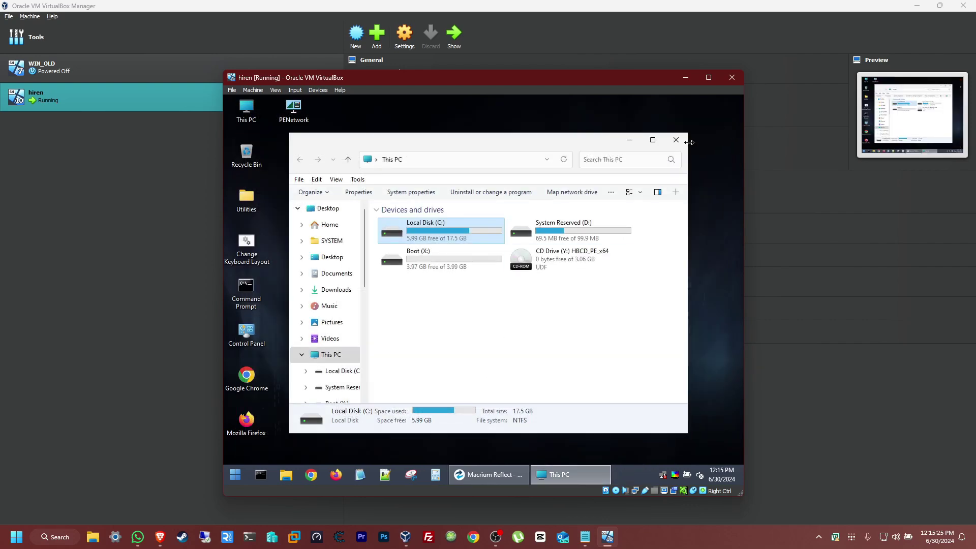
pyautogui.click(683, 143)
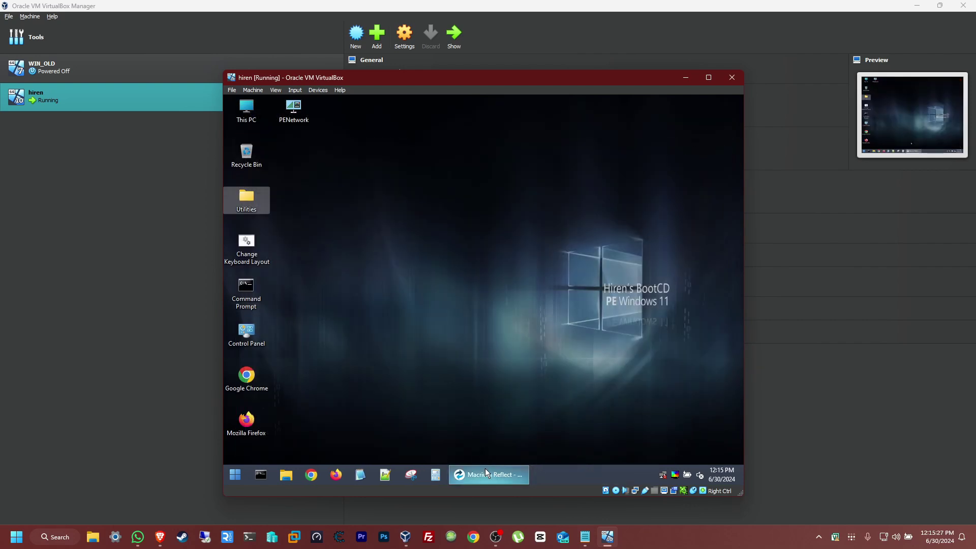
# Return to Macrium Reflect and start cloning the 500 GB disk's System Reserved and C: partitions onto the 60 GB Disk 2
pyautogui.click(485, 474)
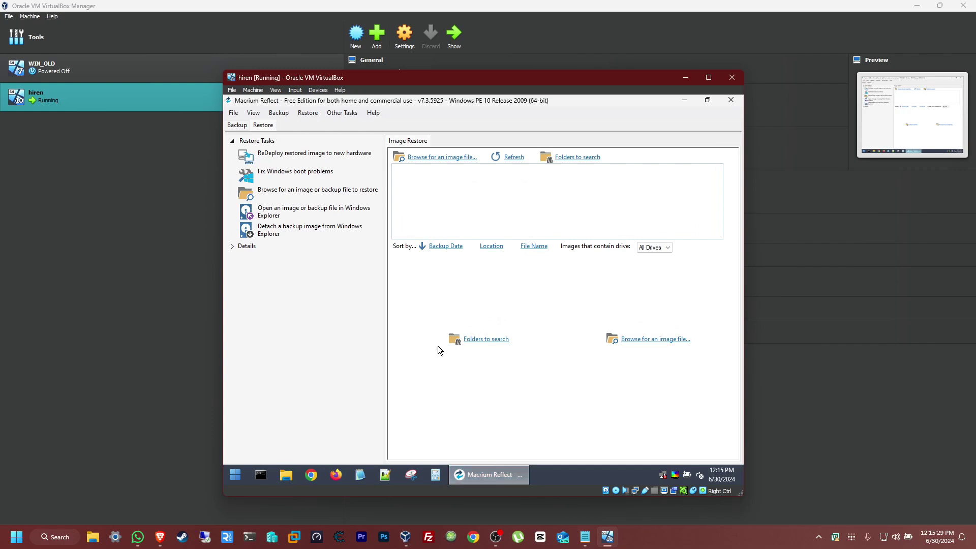
pyautogui.click(239, 126)
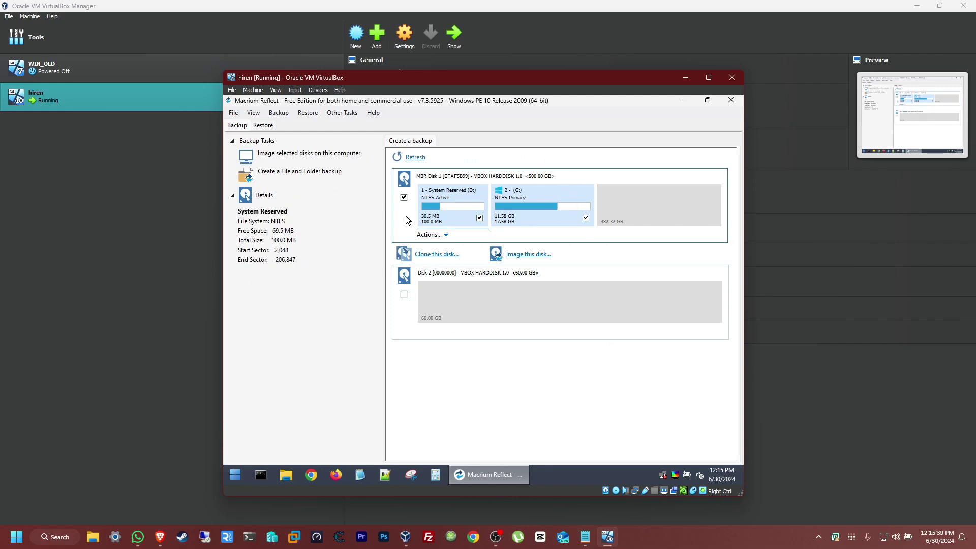
pyautogui.click(433, 255)
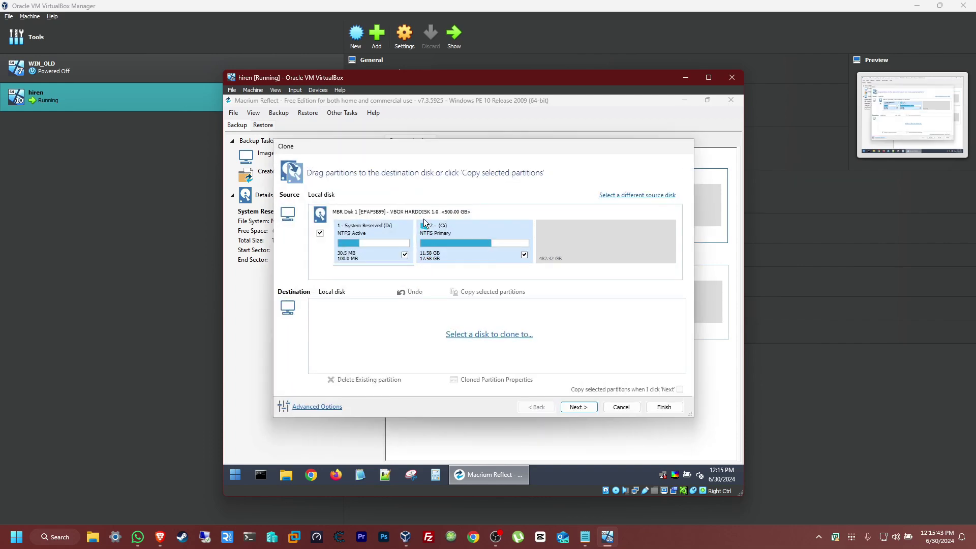
pyautogui.click(483, 336)
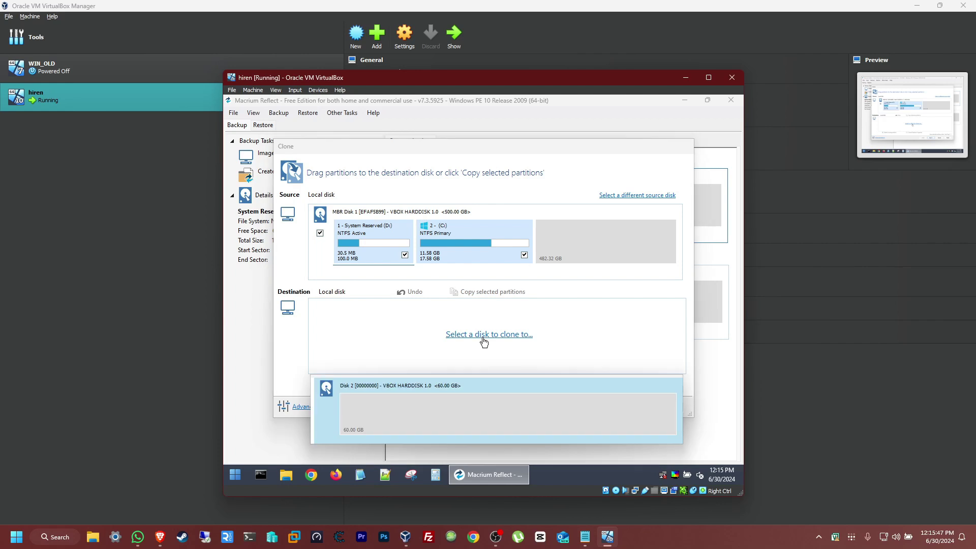
pyautogui.click(452, 387)
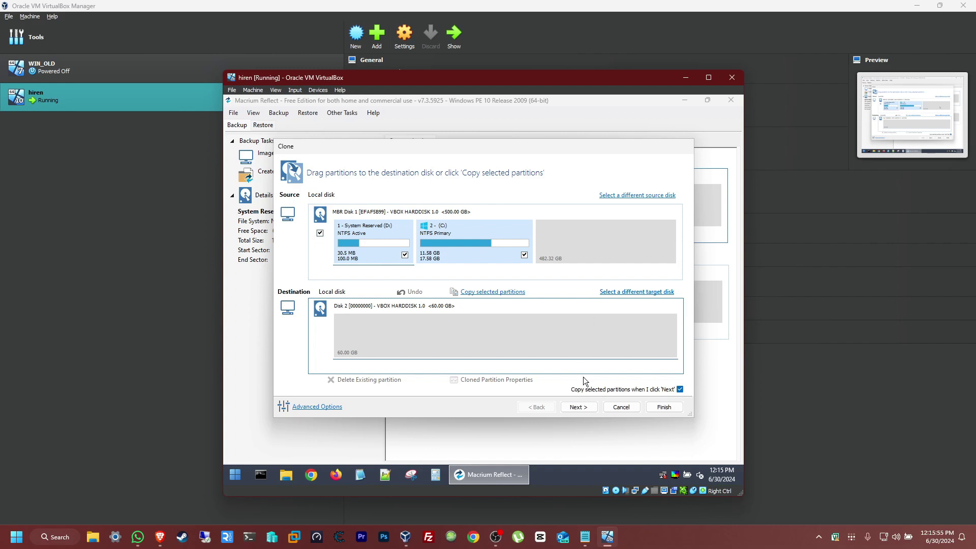
pyautogui.click(578, 408)
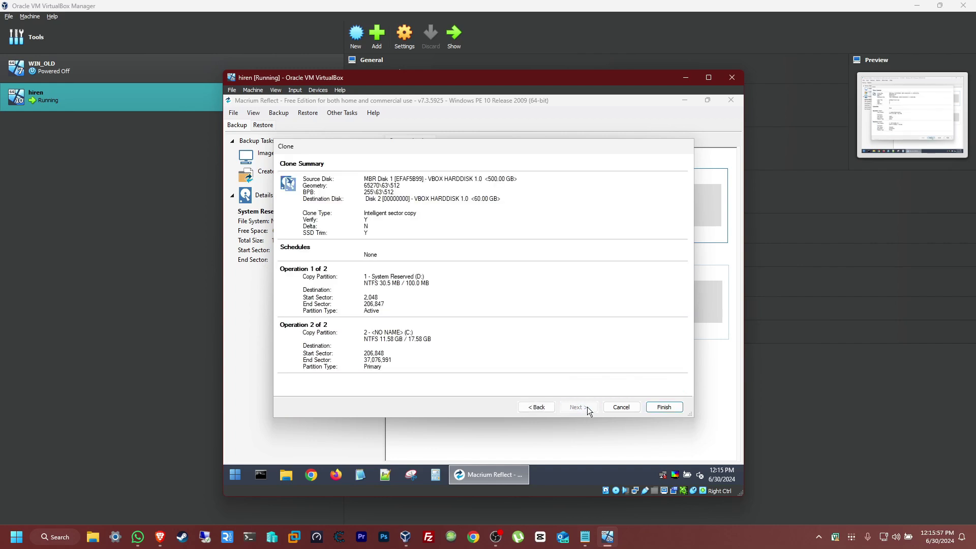
pyautogui.click(663, 407)
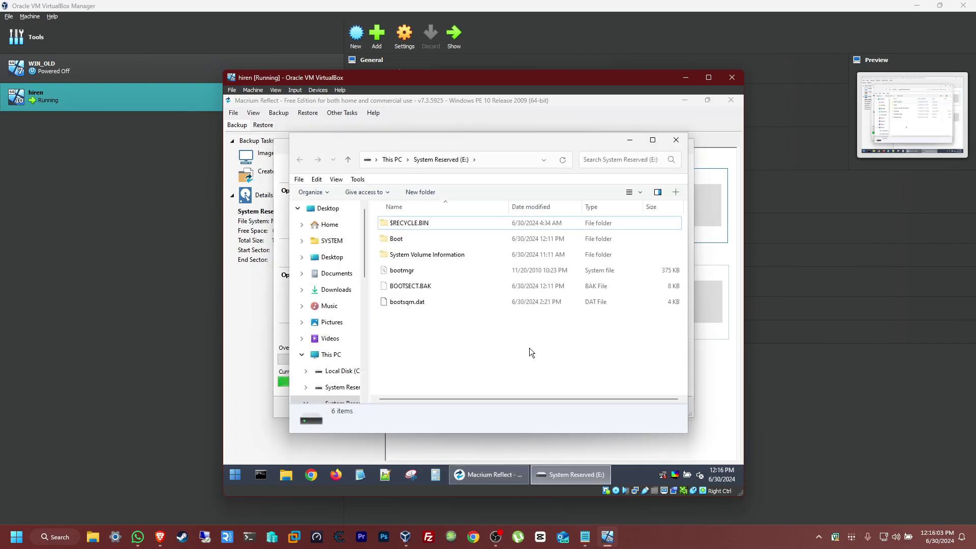
# Minimize the System Reserved (E:) window, acknowledge the completed clone, and close Macrium Reflect
pyautogui.click(630, 142)
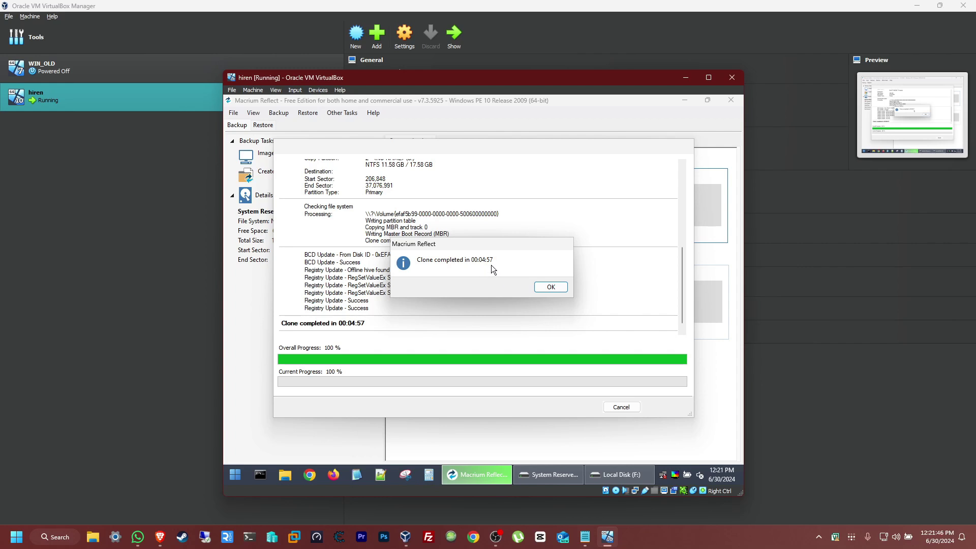
pyautogui.click(545, 288)
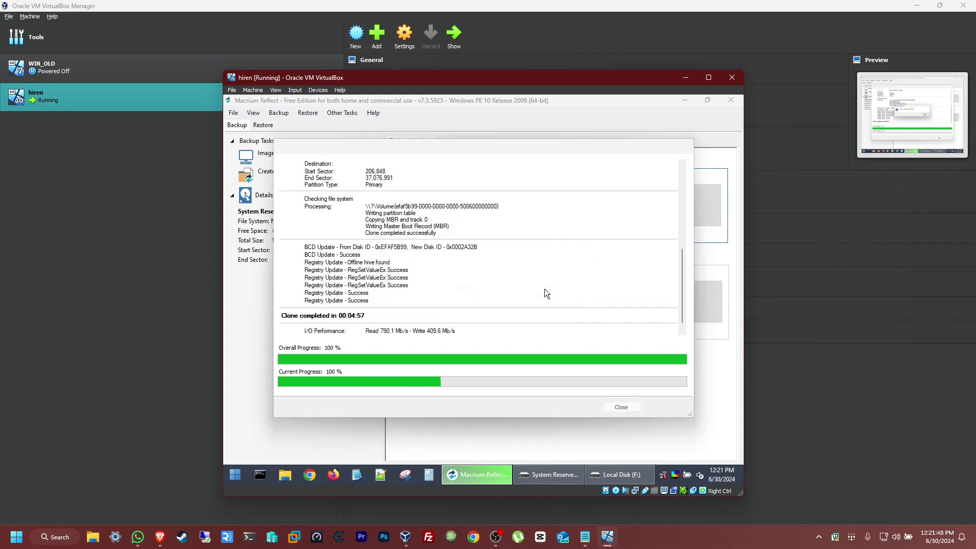
pyautogui.click(623, 405)
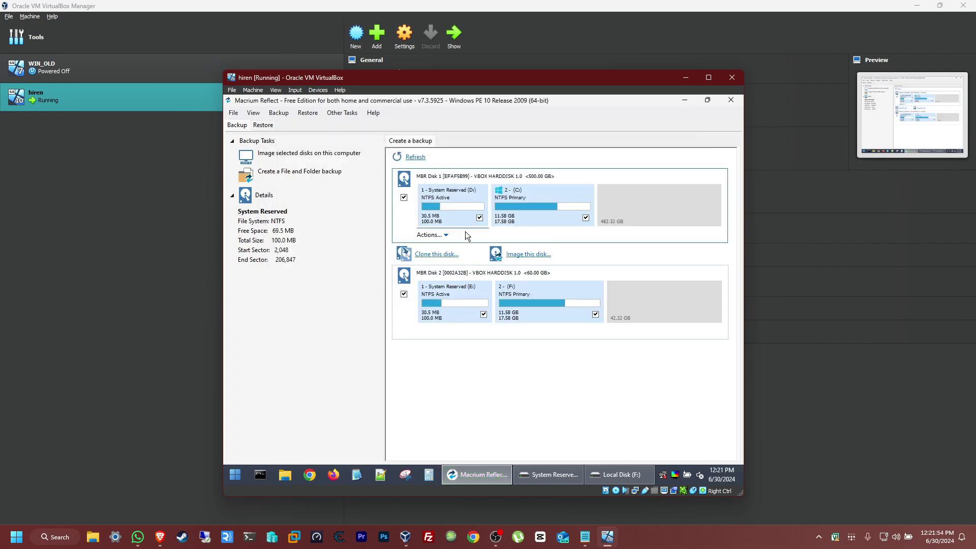
pyautogui.click(730, 100)
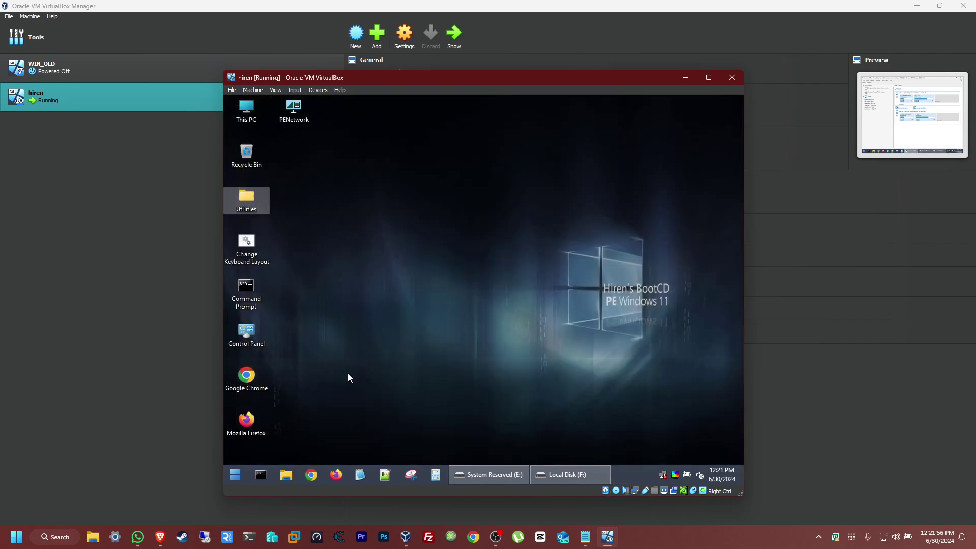
# Check the drives in This PC, compare the partitions of Disk 0 and Disk 1 in Disk Management, and close both windows
pyautogui.click(286, 475)
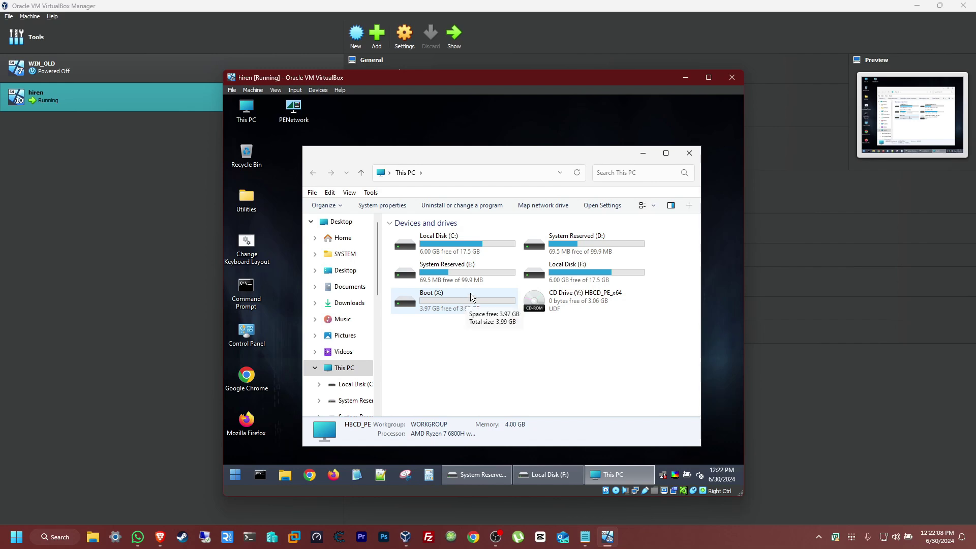
pyautogui.click(689, 153)
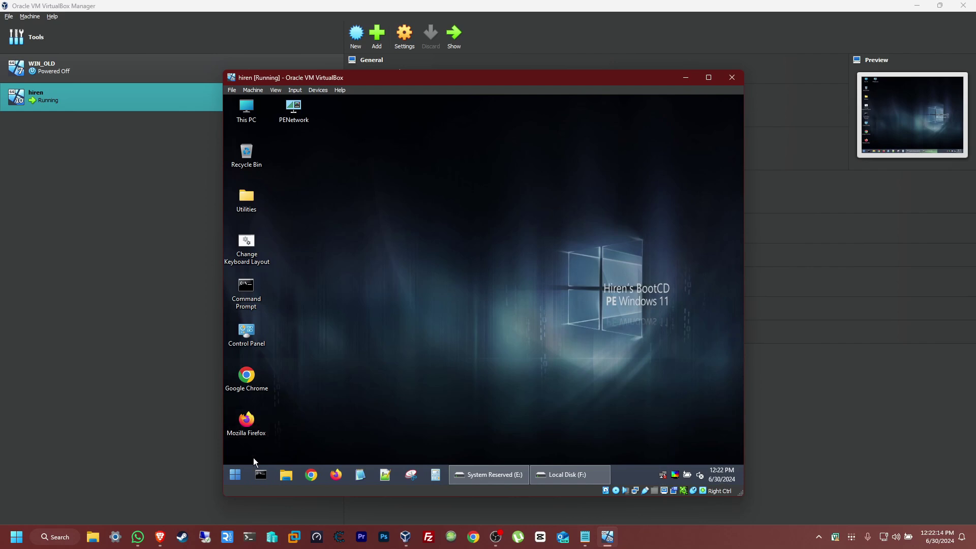
pyautogui.click(236, 473)
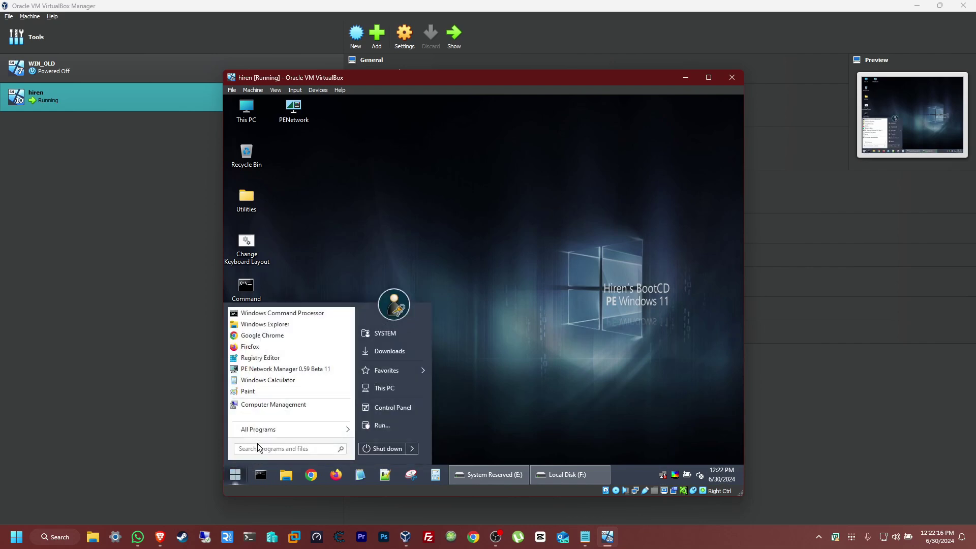
pyautogui.click(284, 406)
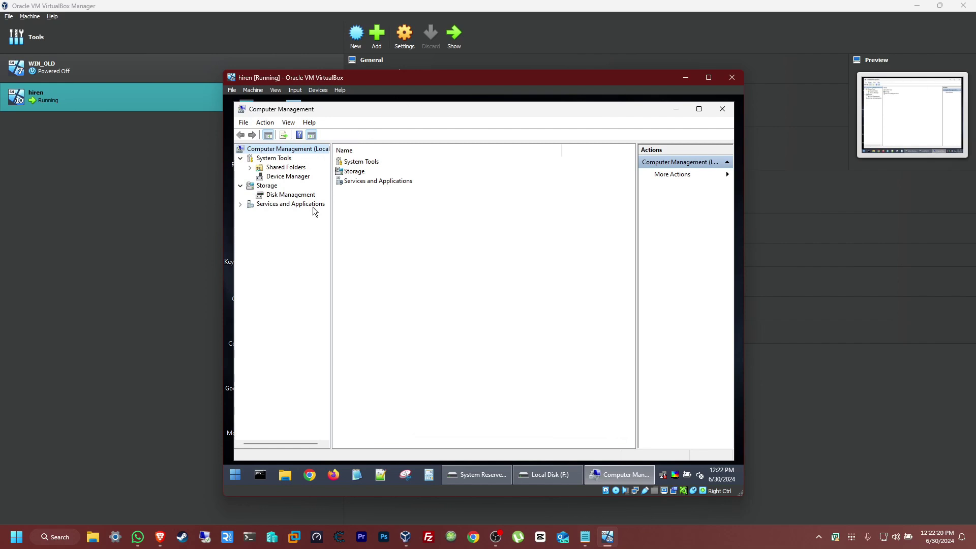
pyautogui.click(303, 195)
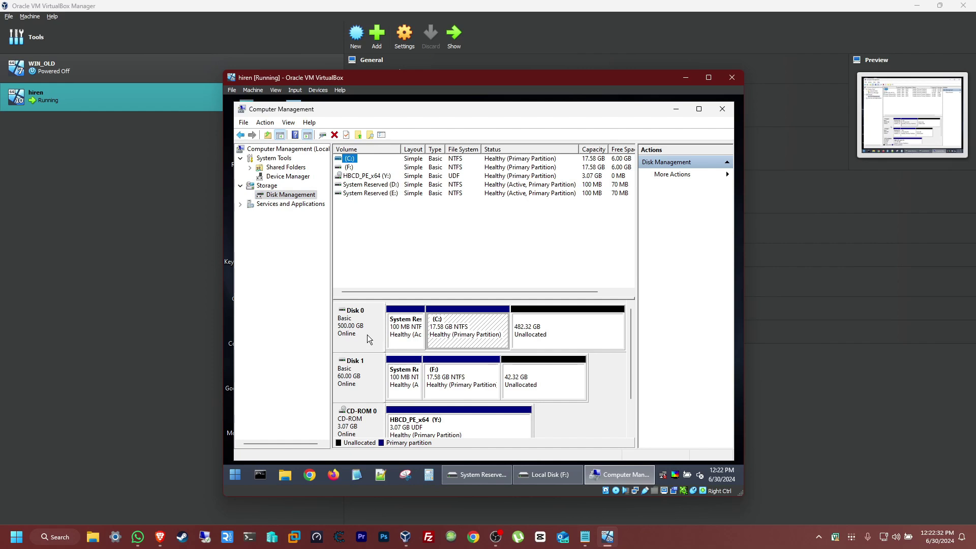
pyautogui.click(365, 386)
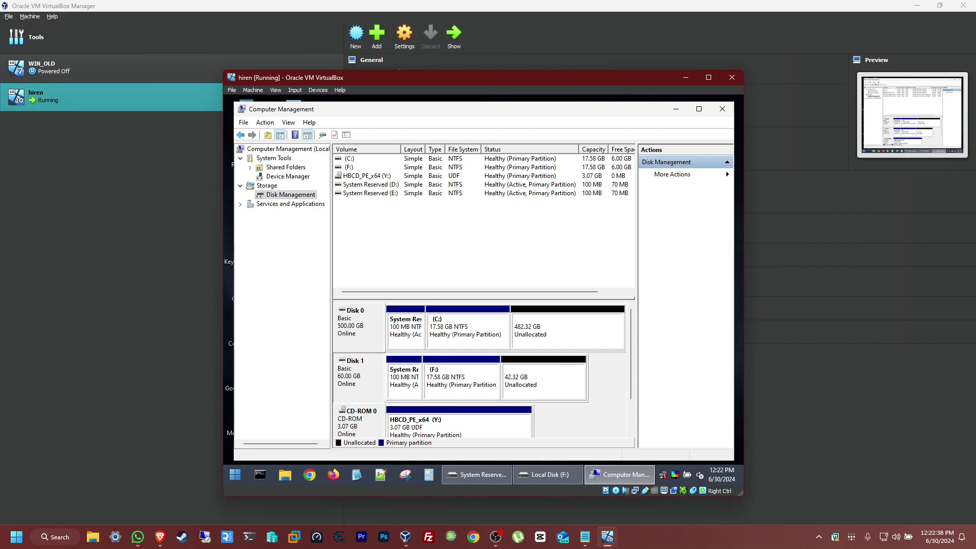
pyautogui.click(721, 109)
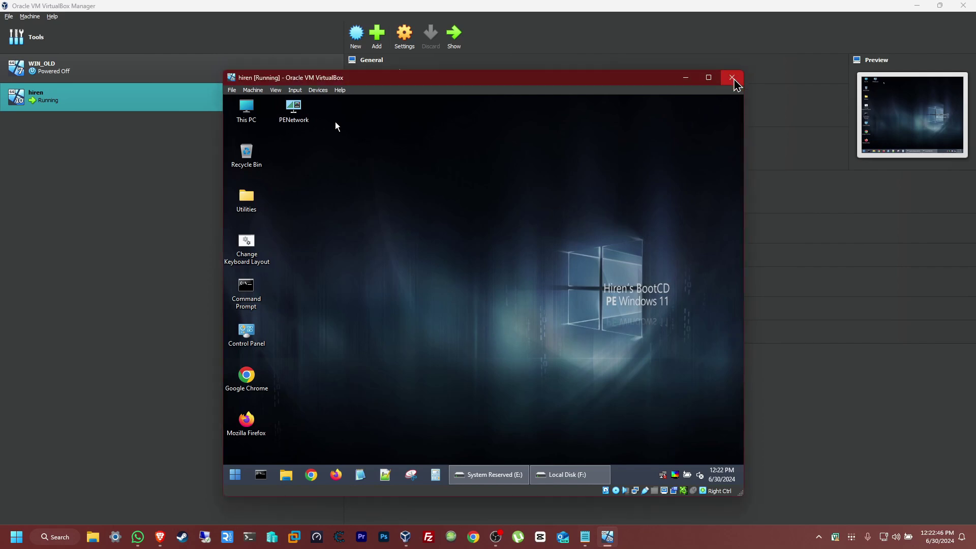
# Close the hiren virtual machine and power it off
pyautogui.click(237, 92)
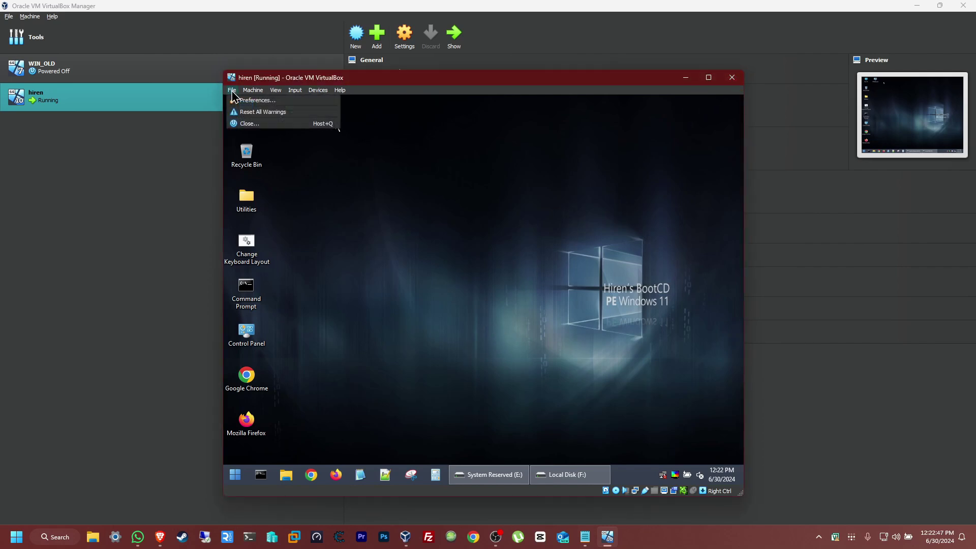
pyautogui.click(245, 123)
pyautogui.click(441, 320)
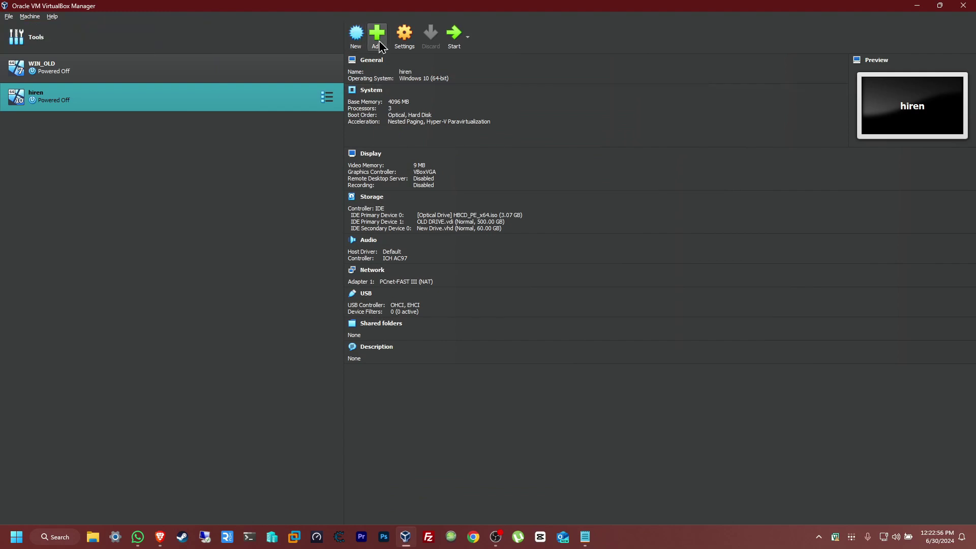
# Start creating a virtual machine named New Machine with type Microsoft Windows and version Windows 10 (64-bit)
pyautogui.click(359, 37)
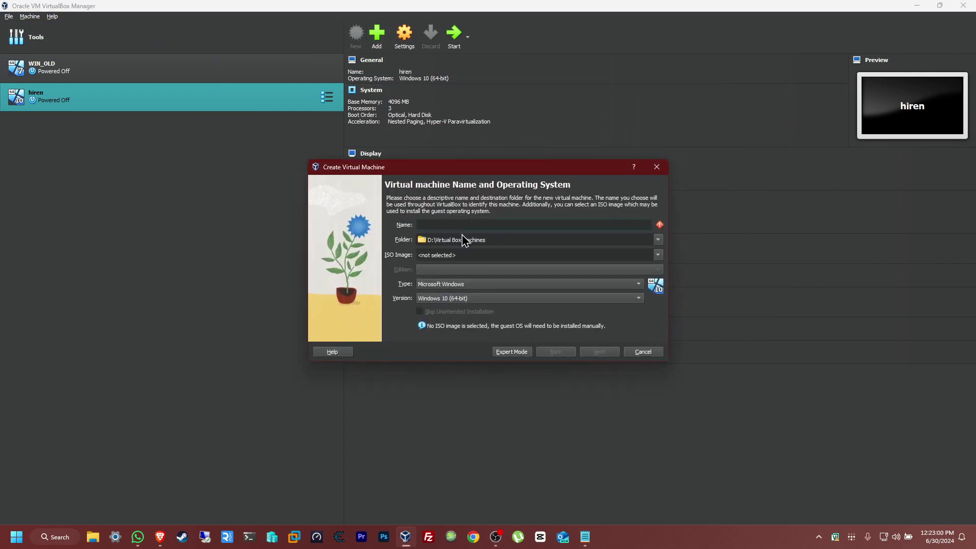
pyautogui.write('New Machine')
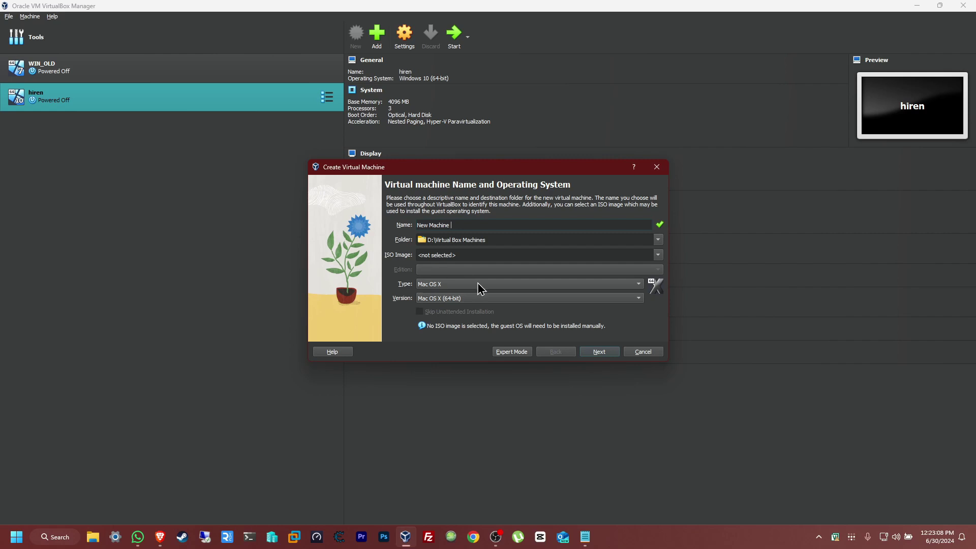
pyautogui.click(478, 283)
pyautogui.click(447, 244)
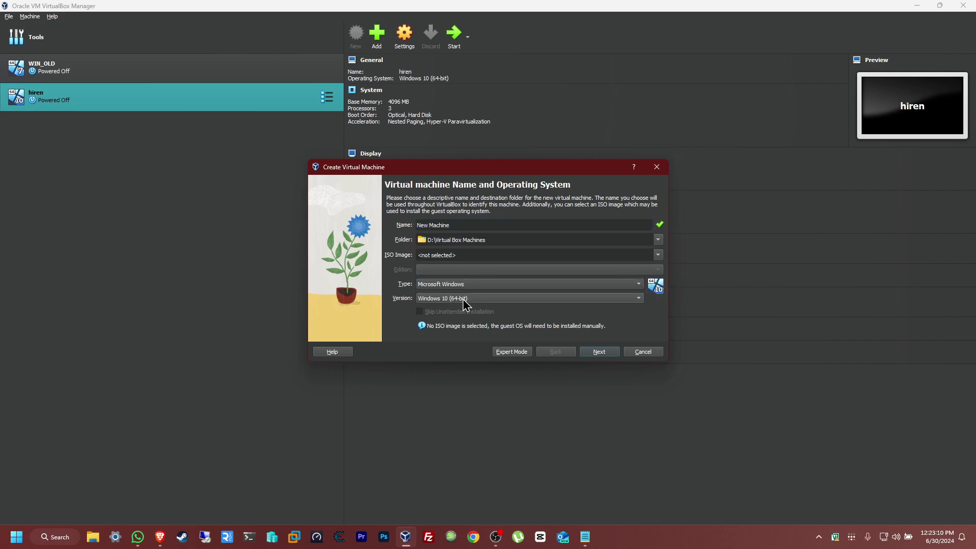
# Set the new machine's base memory to 5781 MB and its processors to 3
pyautogui.click(600, 352)
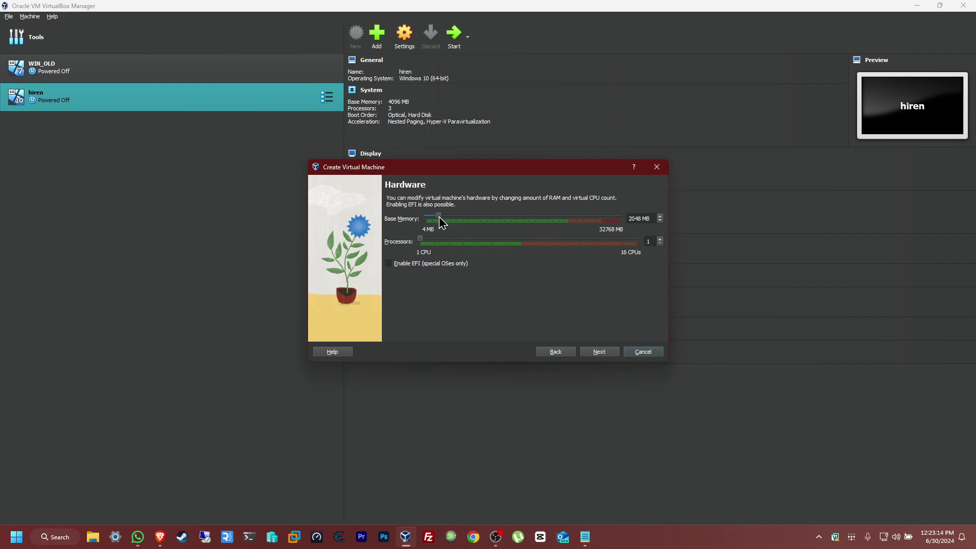
pyautogui.moveTo(438, 216); pyautogui.dragTo(443, 239)
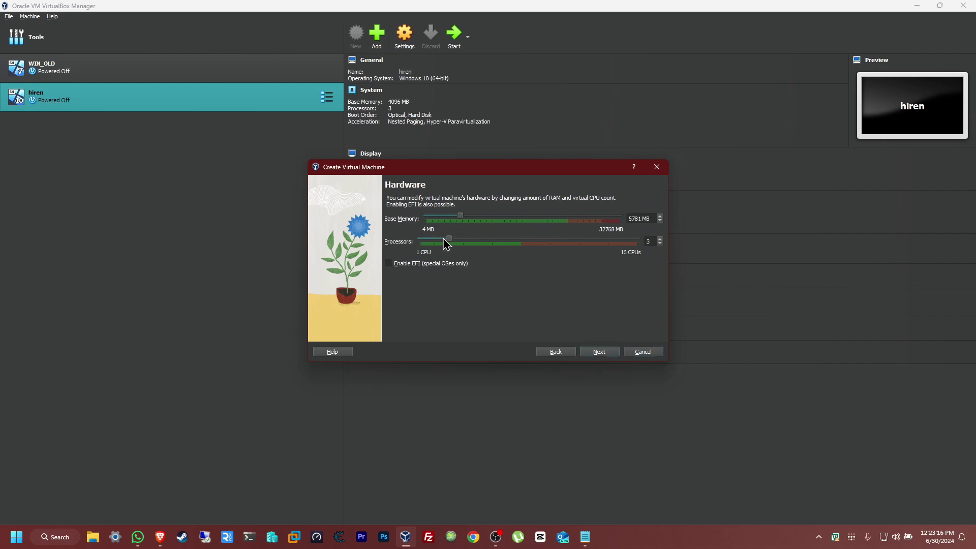
pyautogui.click(596, 352)
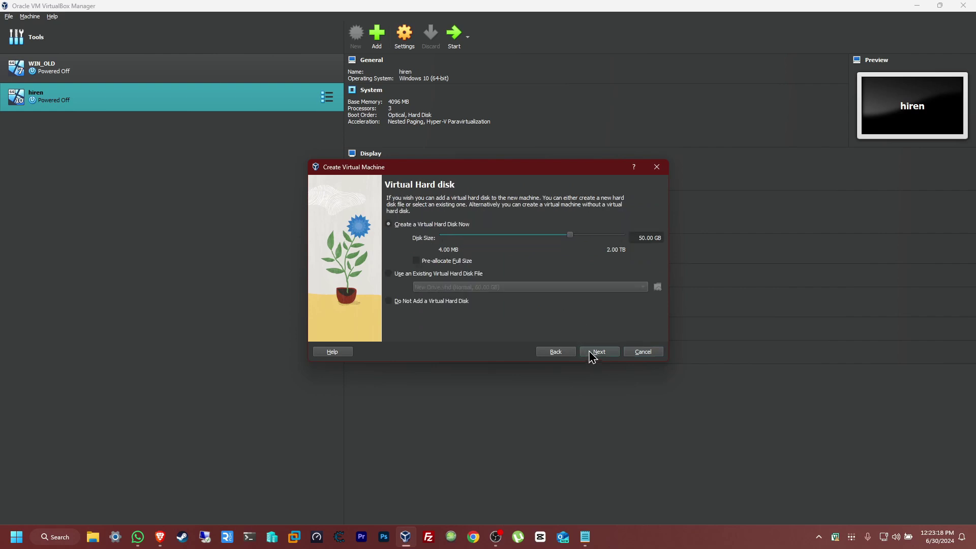
# Attach the existing 60 GB New Drive.vhd as the virtual hard disk and finish creating the machine
pyautogui.click(409, 276)
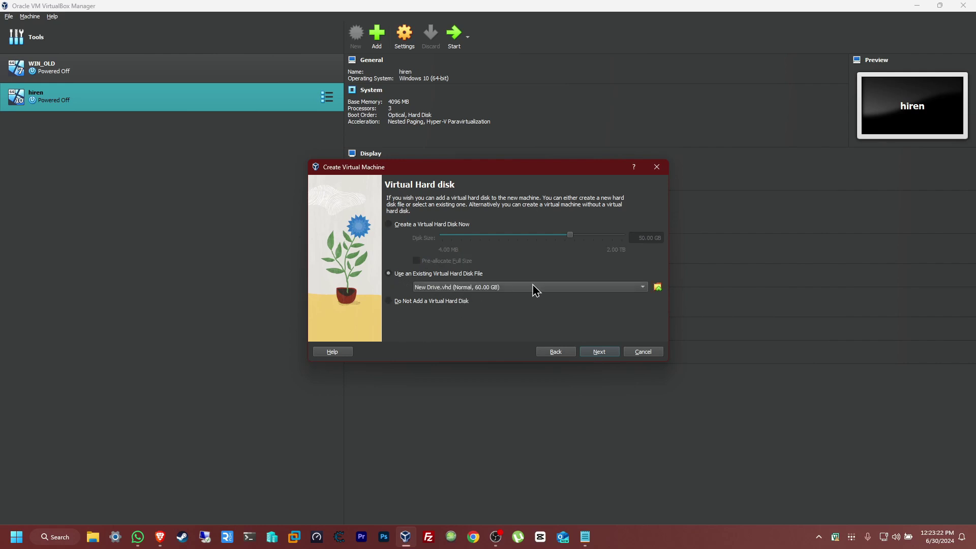
pyautogui.click(599, 353)
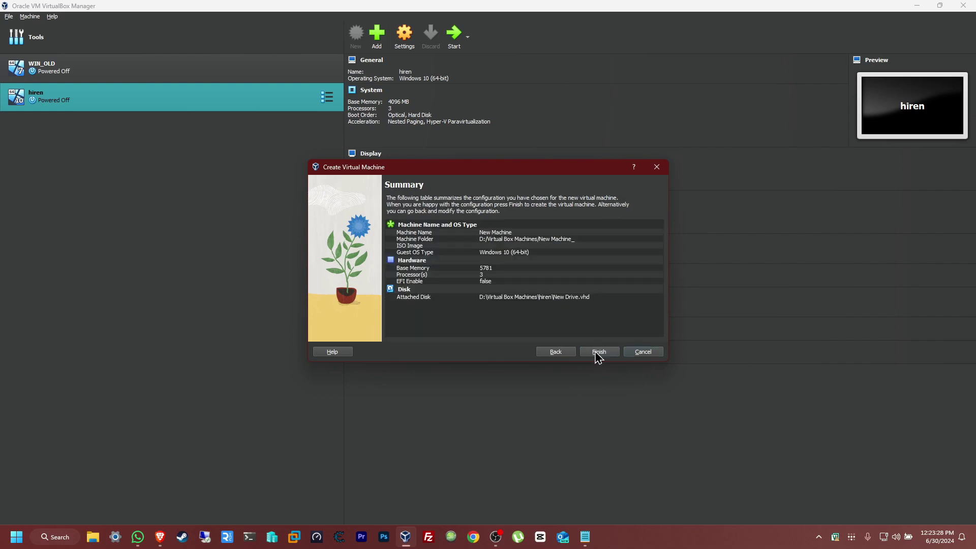
pyautogui.click(598, 353)
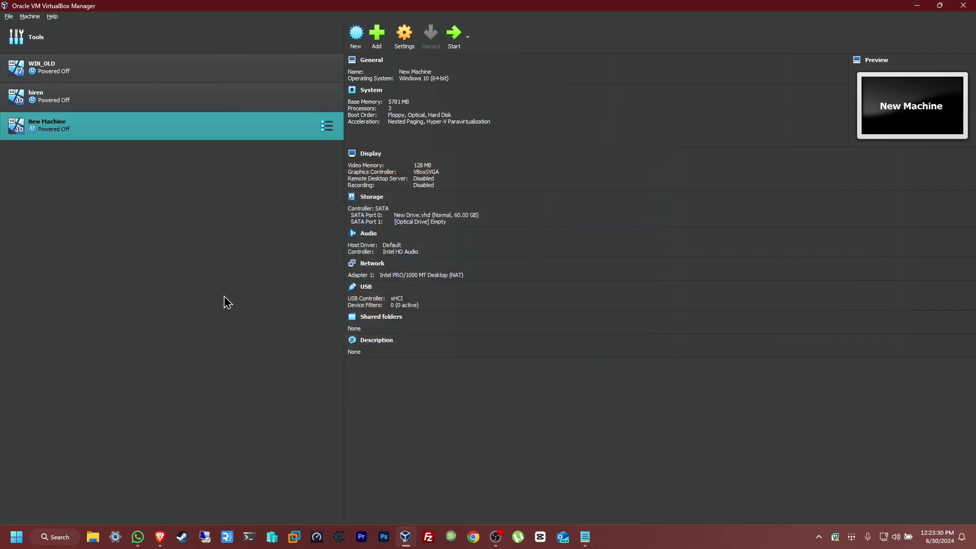
# Boot New Machine from the cloned drive, dismiss the capture and mouse integration notifications, and reposition its window
pyautogui.click(459, 44)
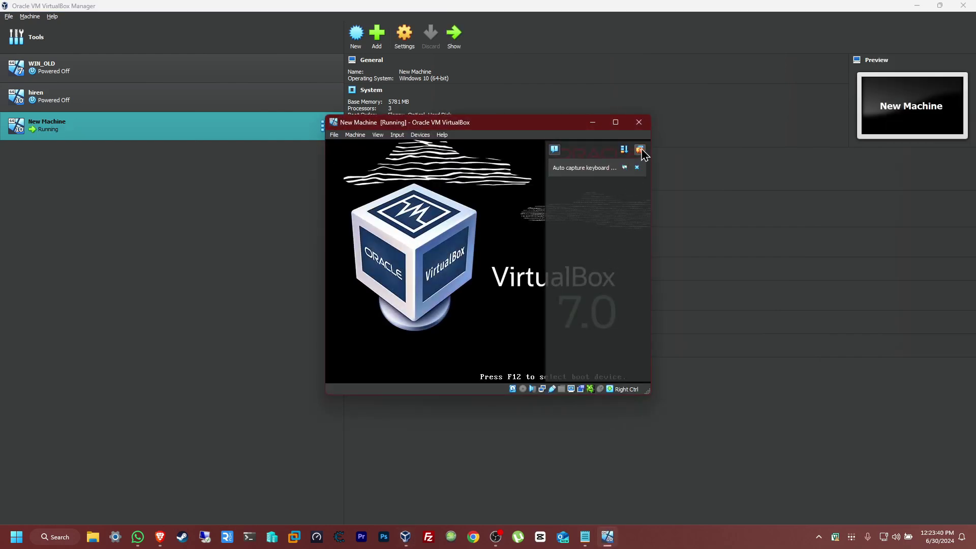
pyautogui.click(637, 167)
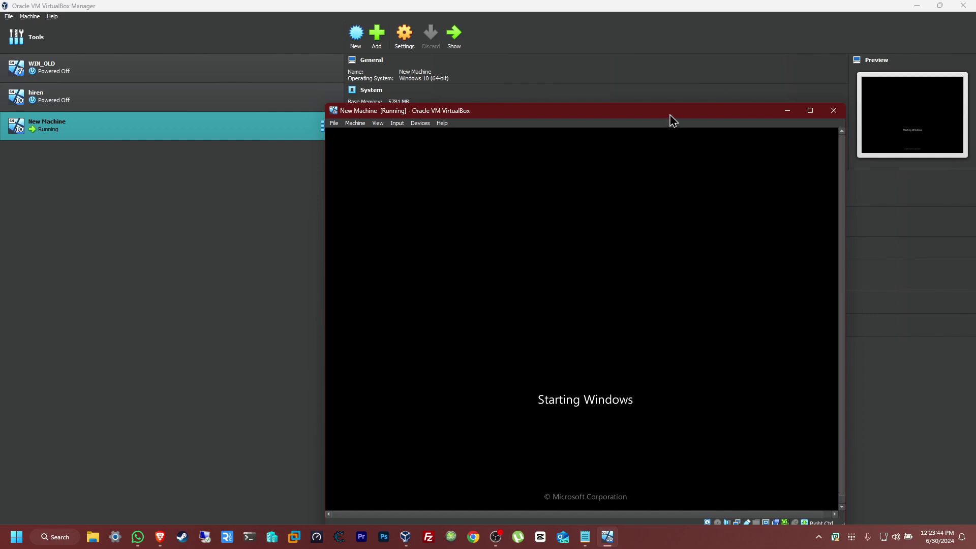
pyautogui.moveTo(671, 114); pyautogui.dragTo(564, 88)
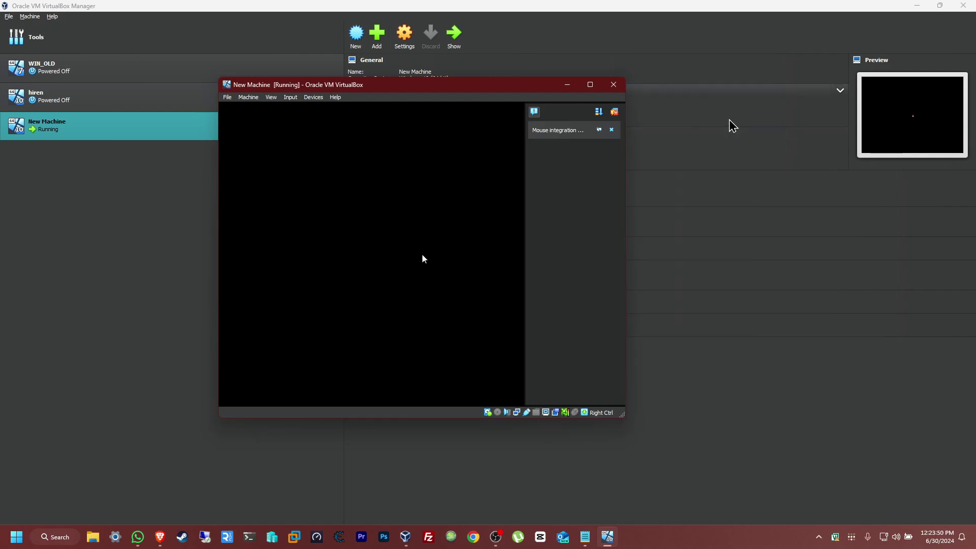
pyautogui.click(615, 111)
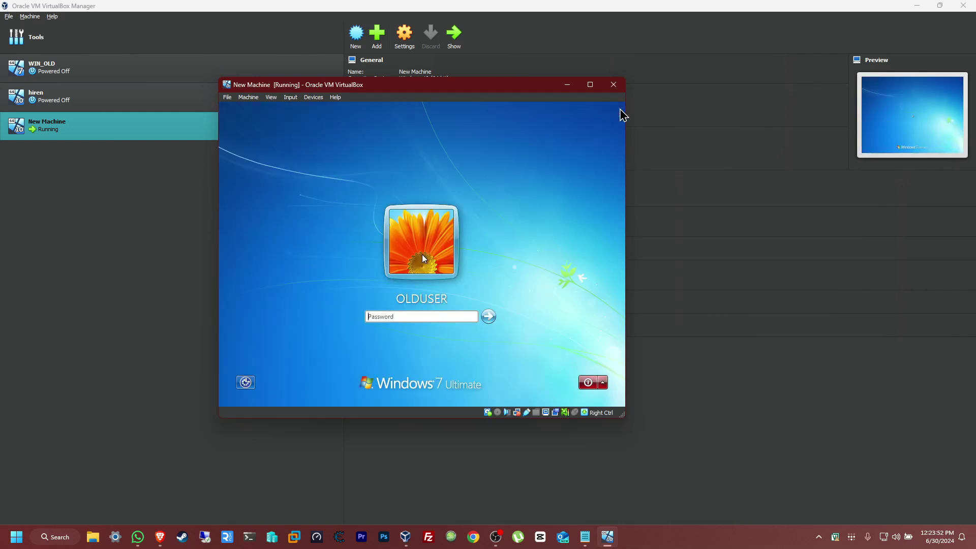
# Allow the virtual machine to capture the mouse, and sign in to Windows 7 with the account password
pyautogui.click(429, 317)
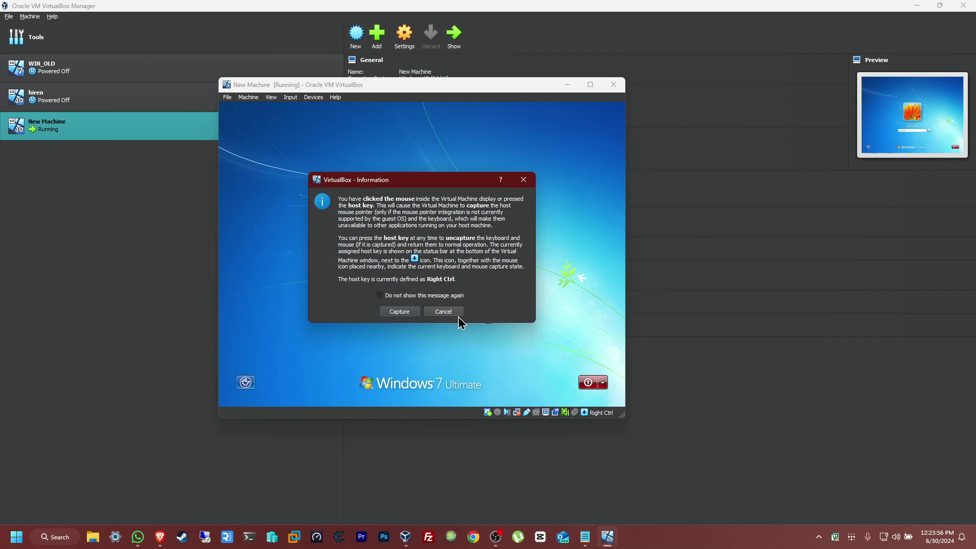
pyautogui.click(400, 311)
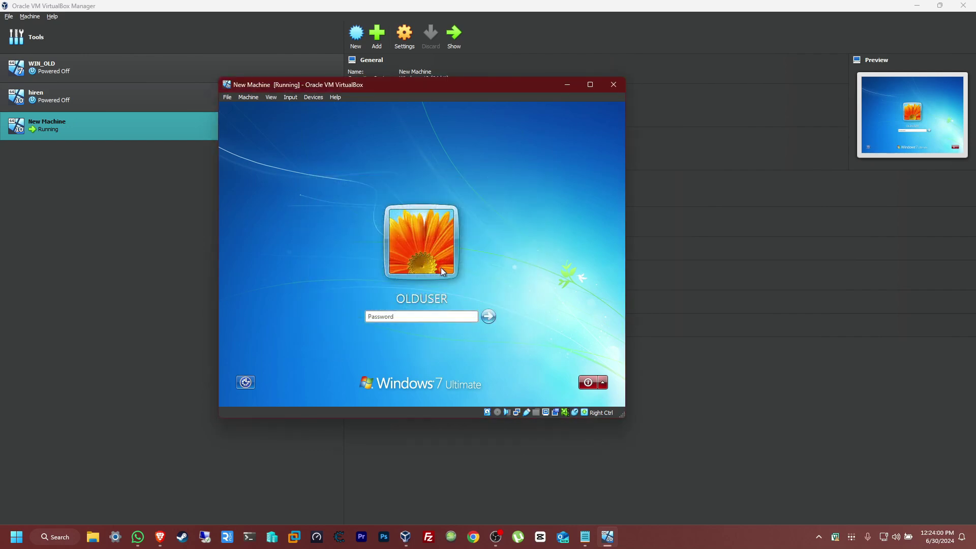
pyautogui.write('*******')
pyautogui.press('Return')
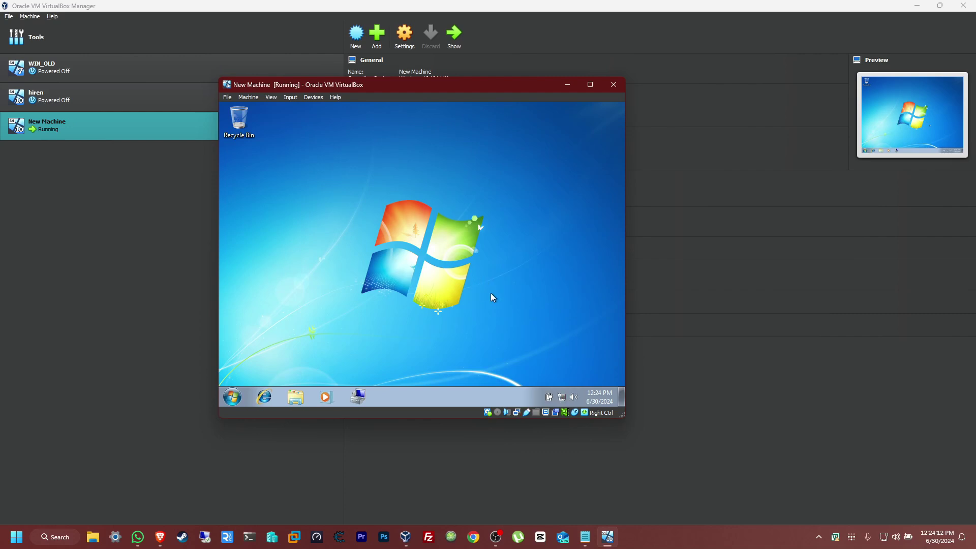
# Check the drives listed under Computer in Windows Explorer, and close the window
pyautogui.click(295, 396)
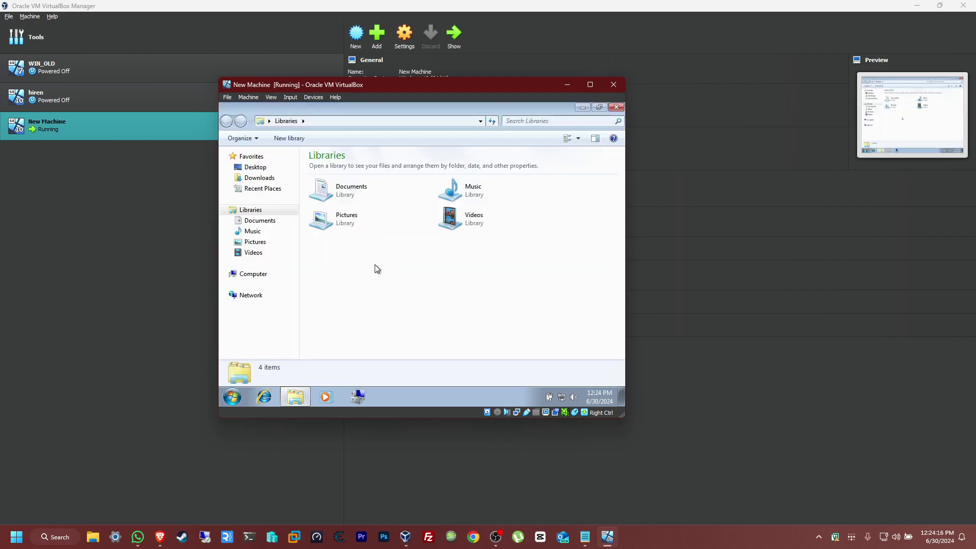
pyautogui.click(257, 275)
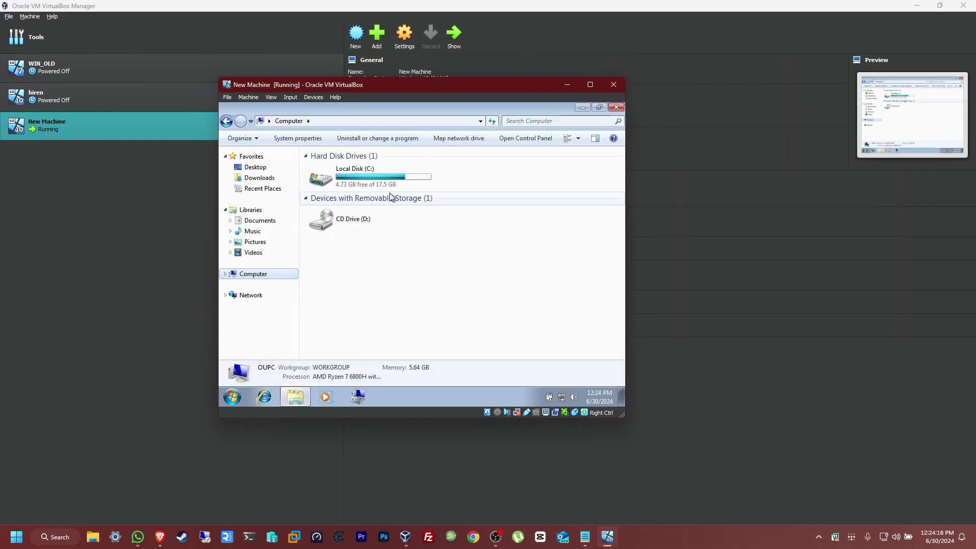
pyautogui.click(617, 107)
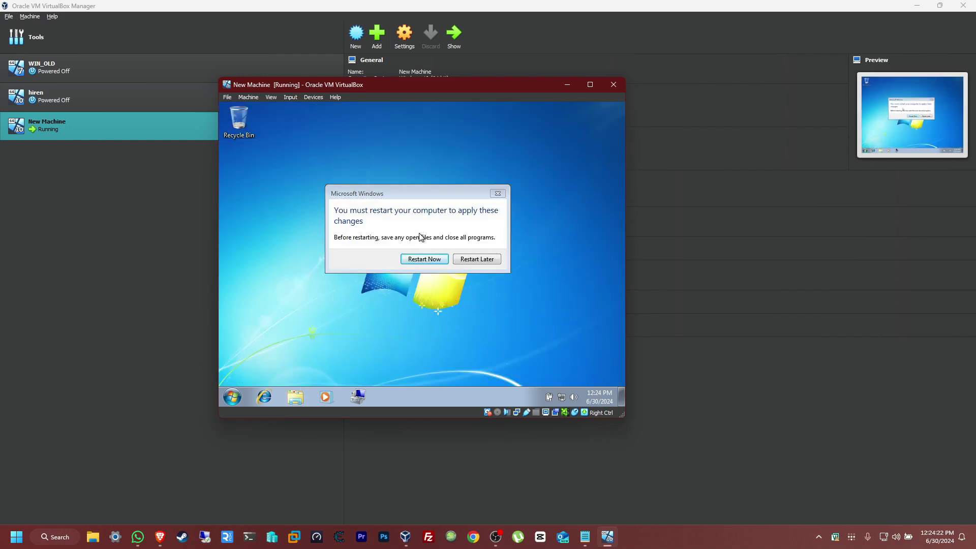
# Postpone the restart, and inspect Disk 0's partition layout in Disk Management through Computer Management
pyautogui.click(471, 260)
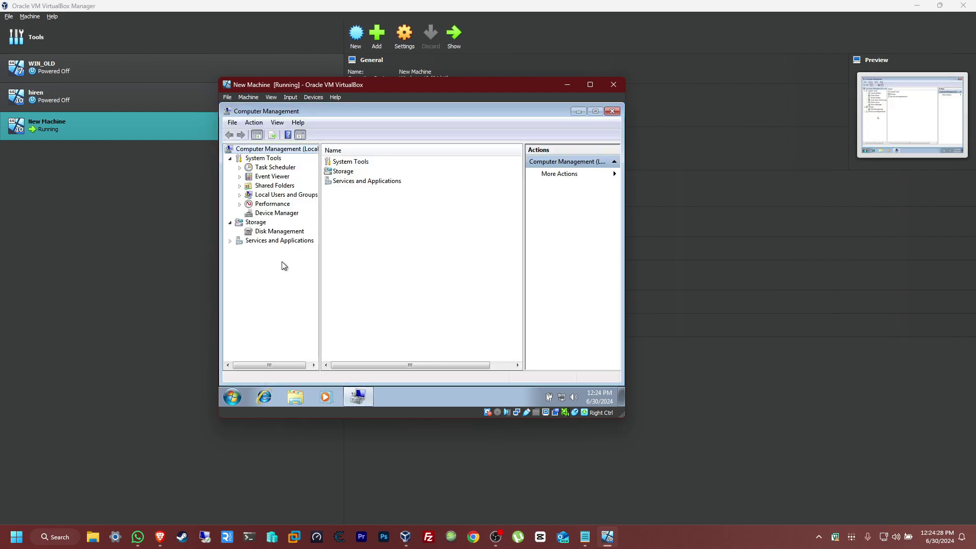
pyautogui.click(283, 233)
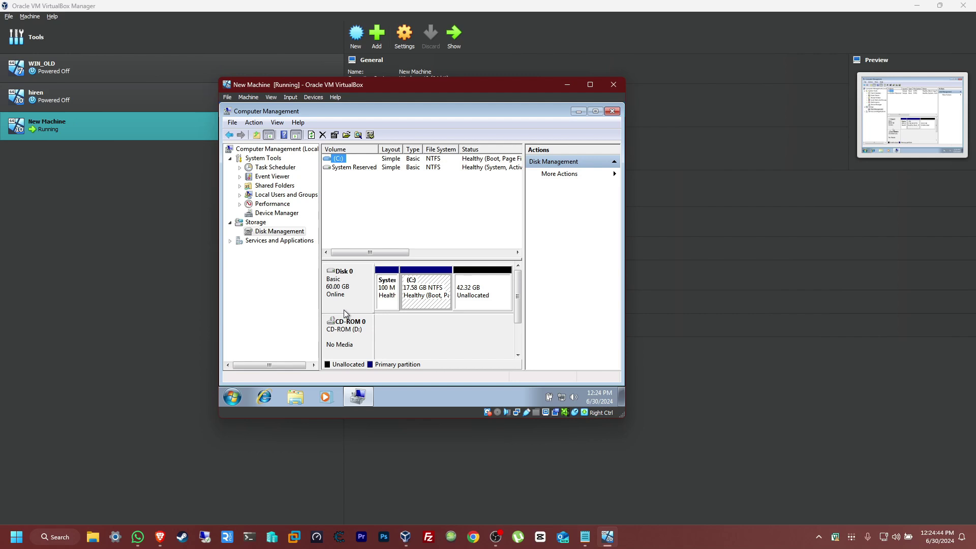
pyautogui.click(344, 297)
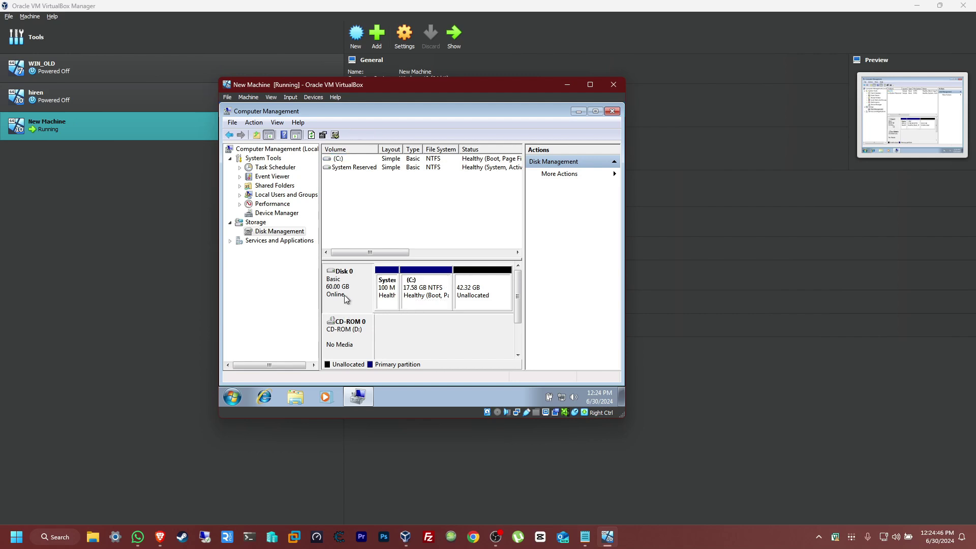